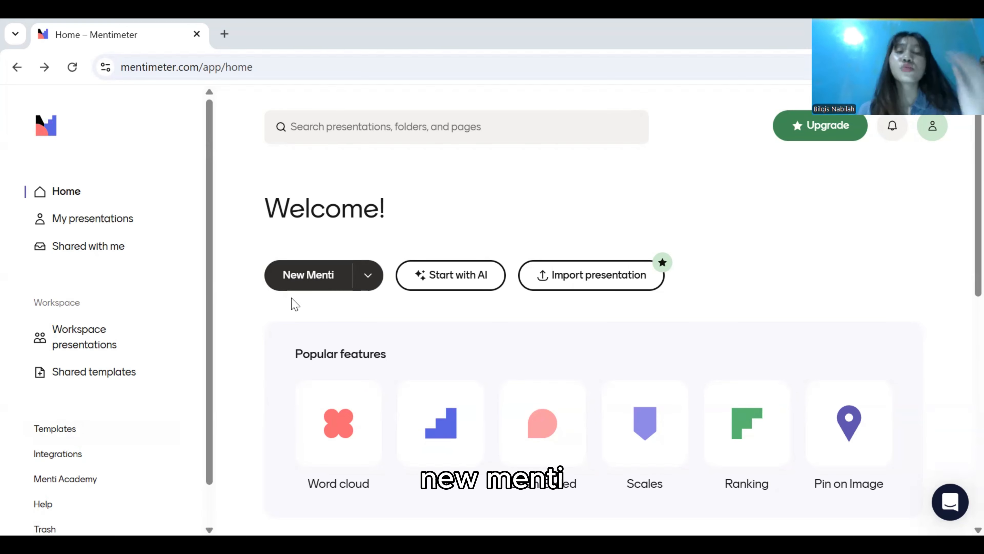
# Step: Create a new Menti from scratch and make its first slide a Text content slide
pyautogui.click(301, 276)
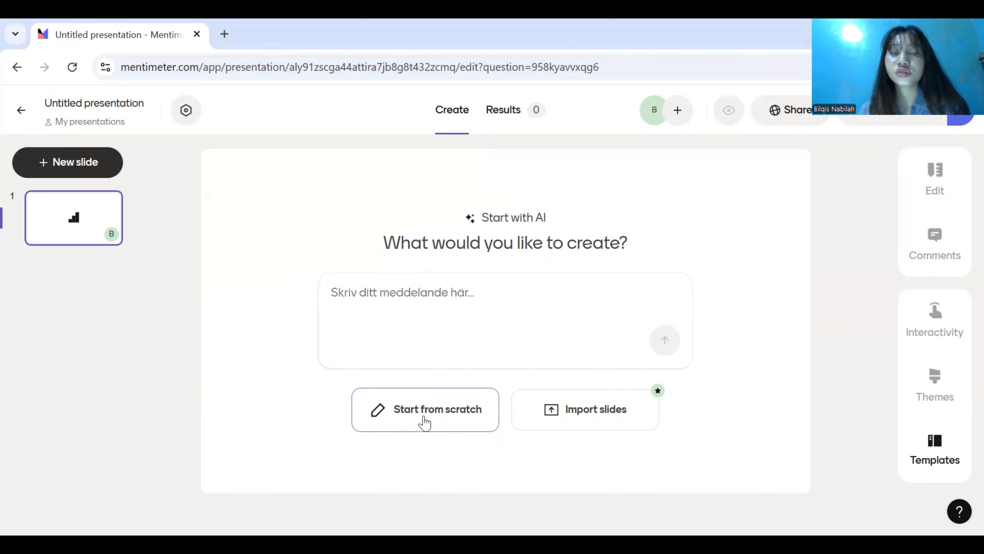
pyautogui.click(426, 421)
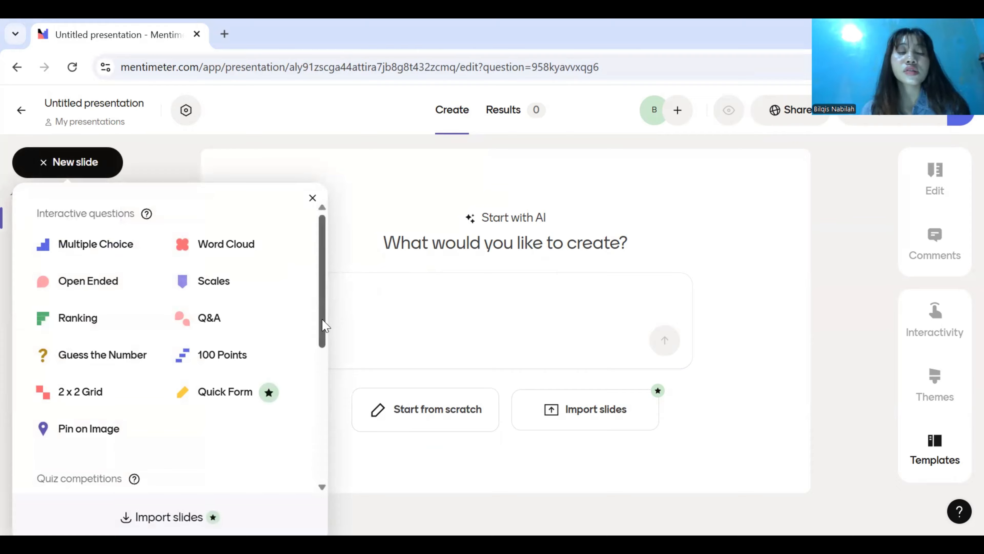
pyautogui.scroll(-4, 327, 404)
pyautogui.scroll(-3, 327, 411)
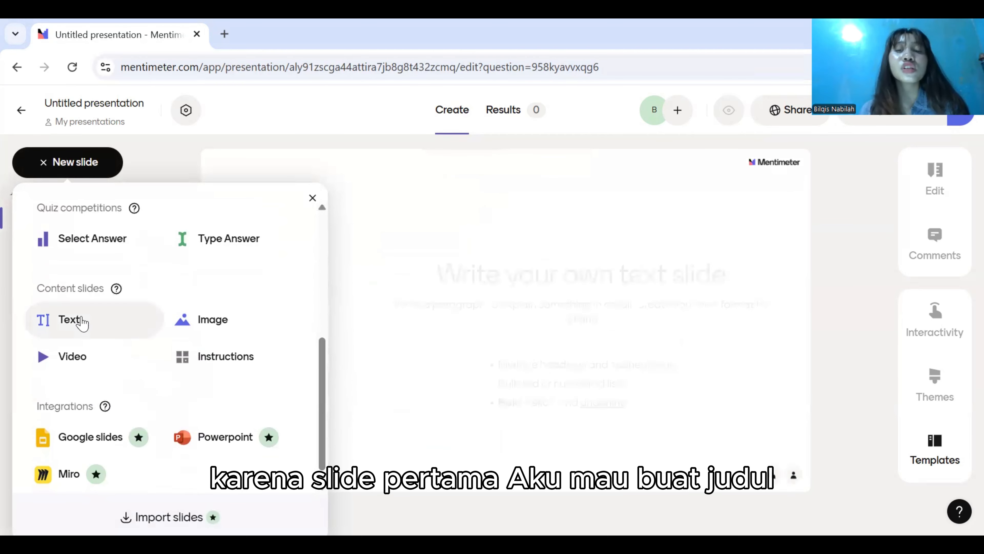
pyautogui.click(67, 322)
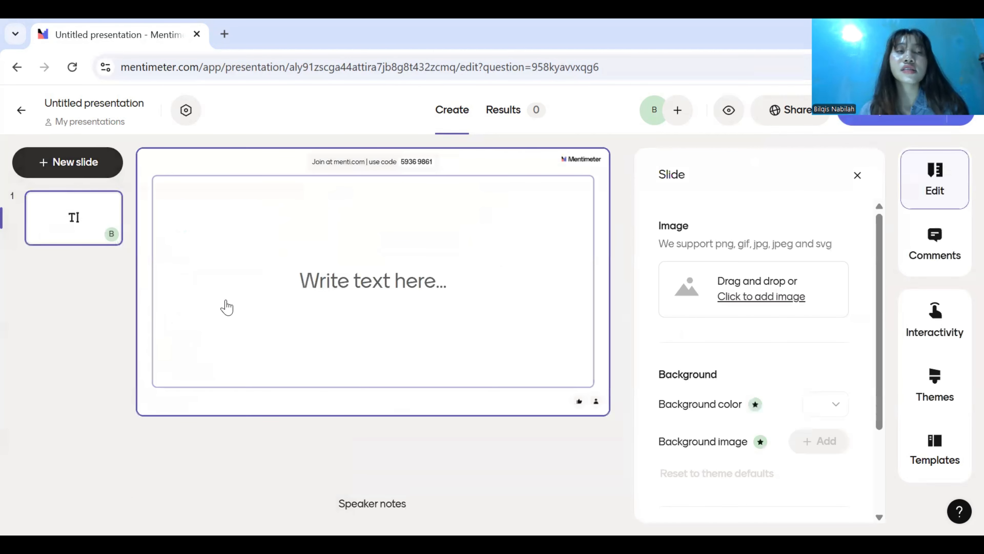
# Step: Enter the title "Tantangan MSDM di Era Globalisasi" on the text slide
pyautogui.click(335, 283)
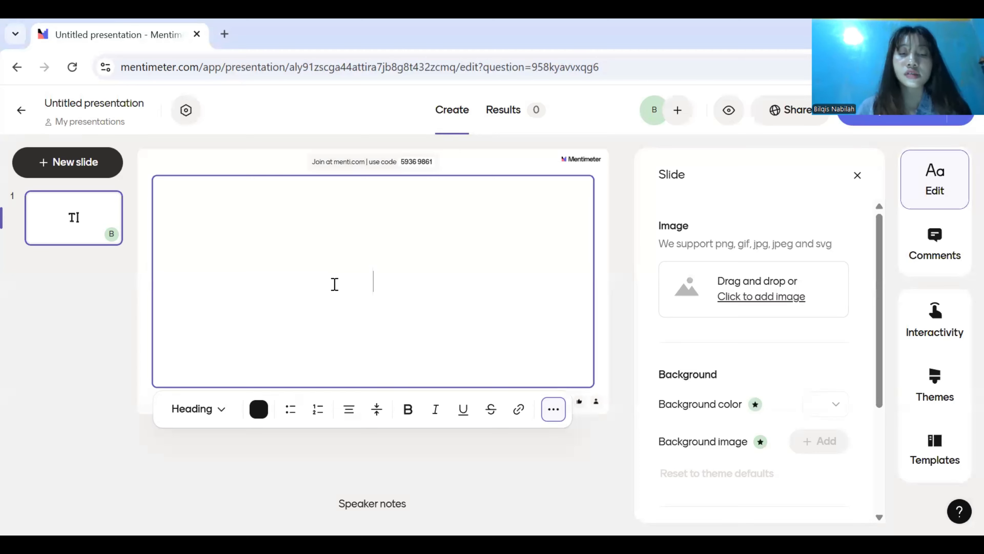
pyautogui.write('Tantangan MSDM')
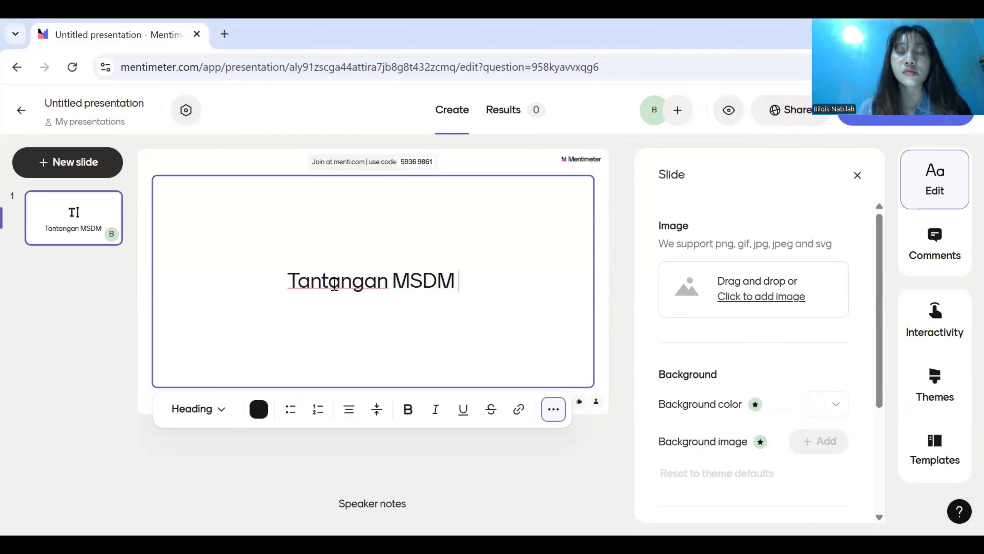
pyautogui.write(' d')
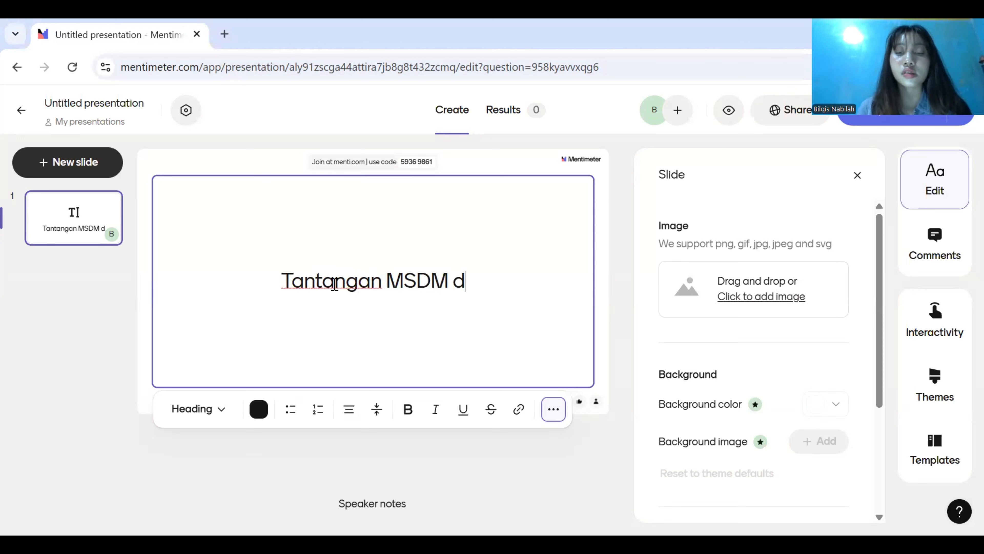
pyautogui.write('i Era G')
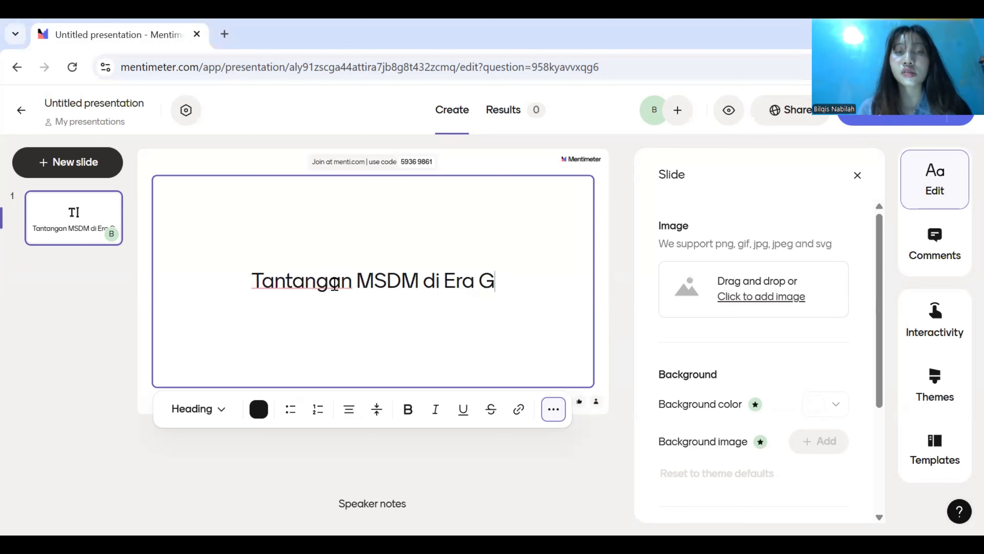
pyautogui.write('lobalisasi')
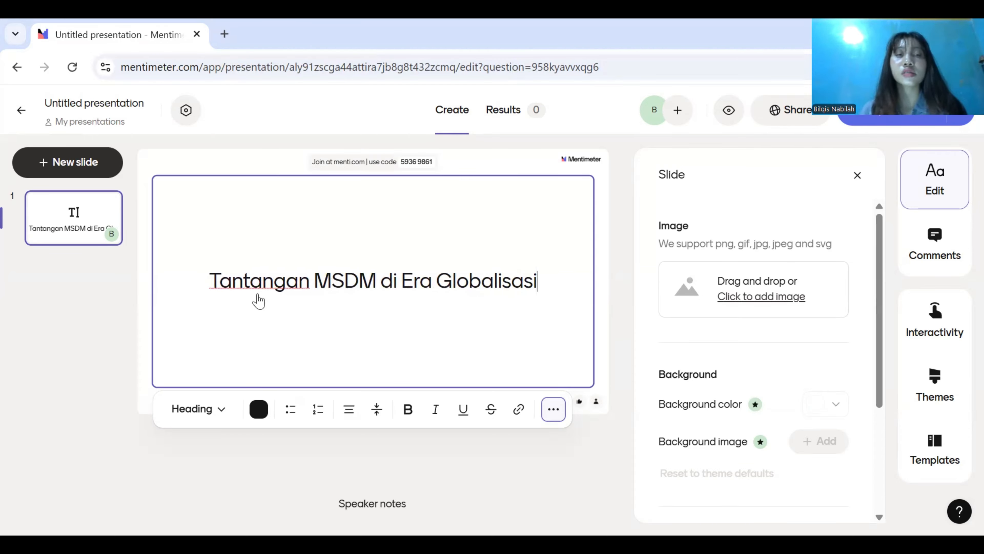
# Step: Format the whole slide title with the Heading style and bold
pyautogui.moveTo(205, 279); pyautogui.dragTo(547, 315)
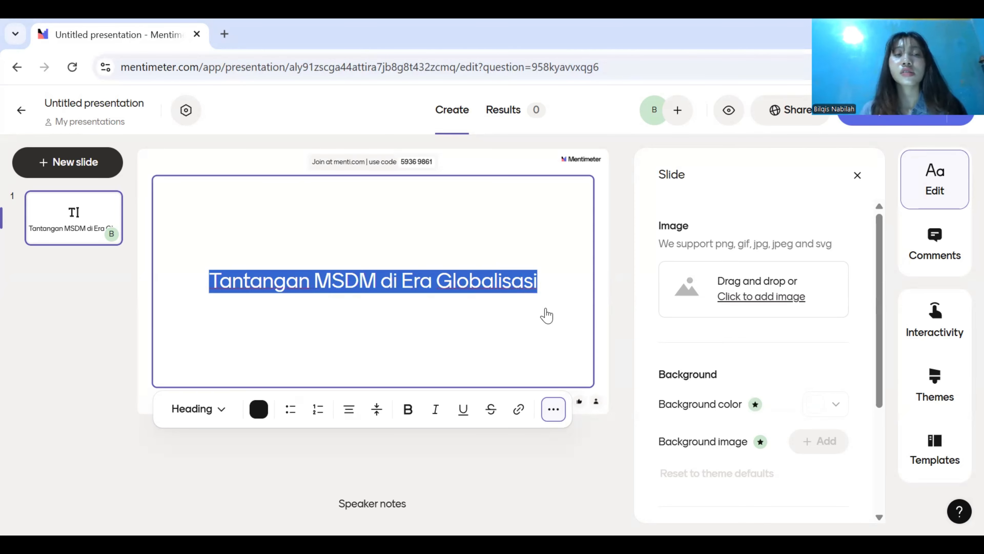
pyautogui.click(194, 413)
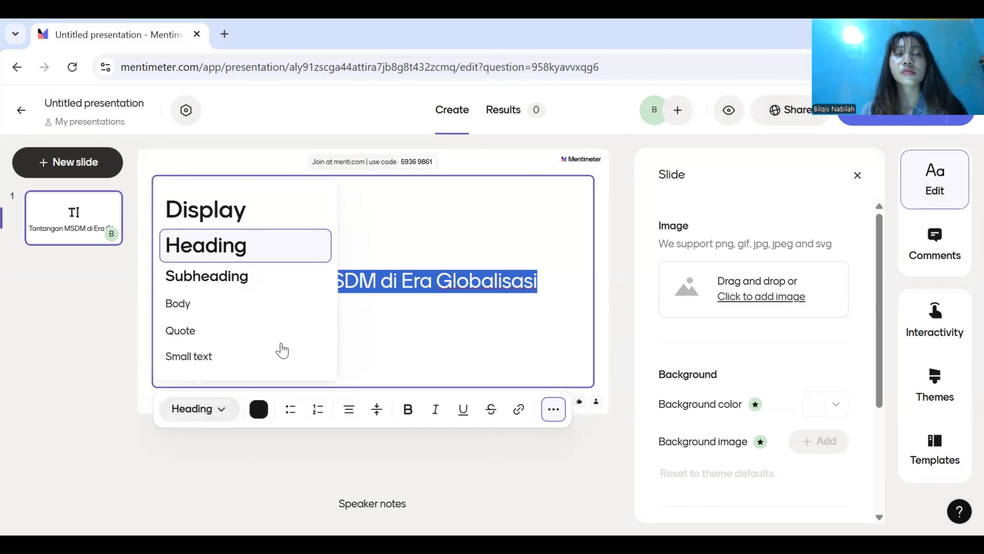
pyautogui.click(222, 257)
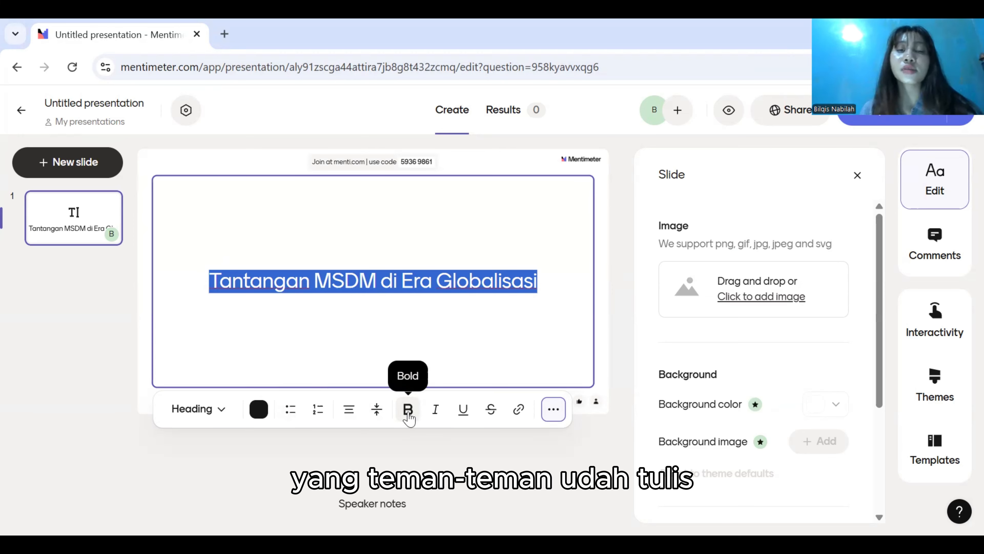
pyautogui.click(408, 410)
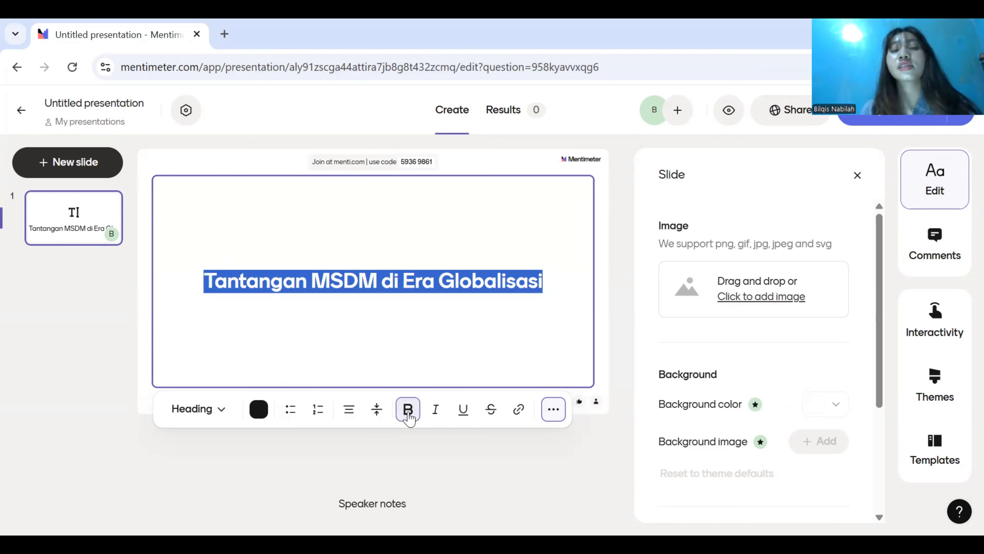
pyautogui.click(365, 288)
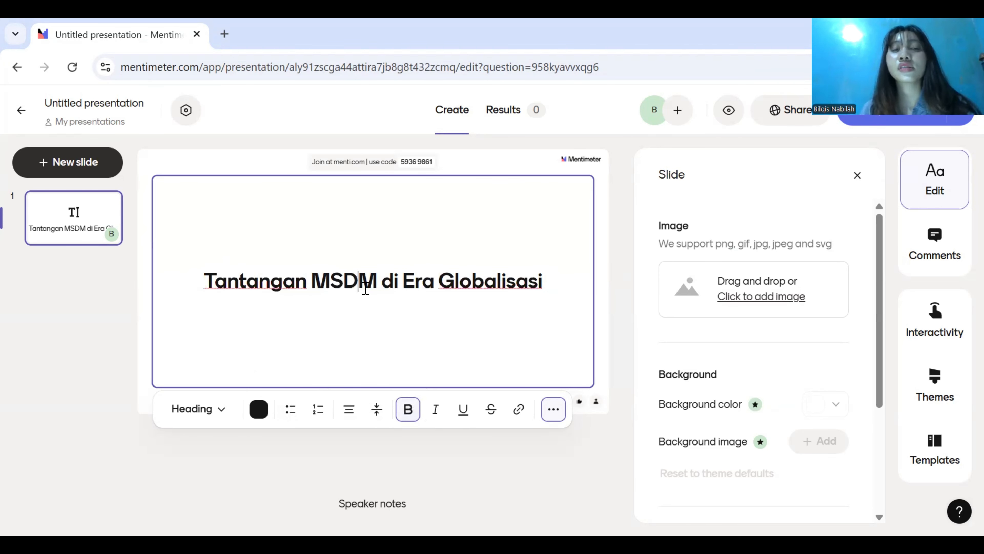
# Step: Add a line below the title reading "Presented by" followed by the presenter's full name in lowercase
pyautogui.click(541, 287)
pyautogui.press('Return')
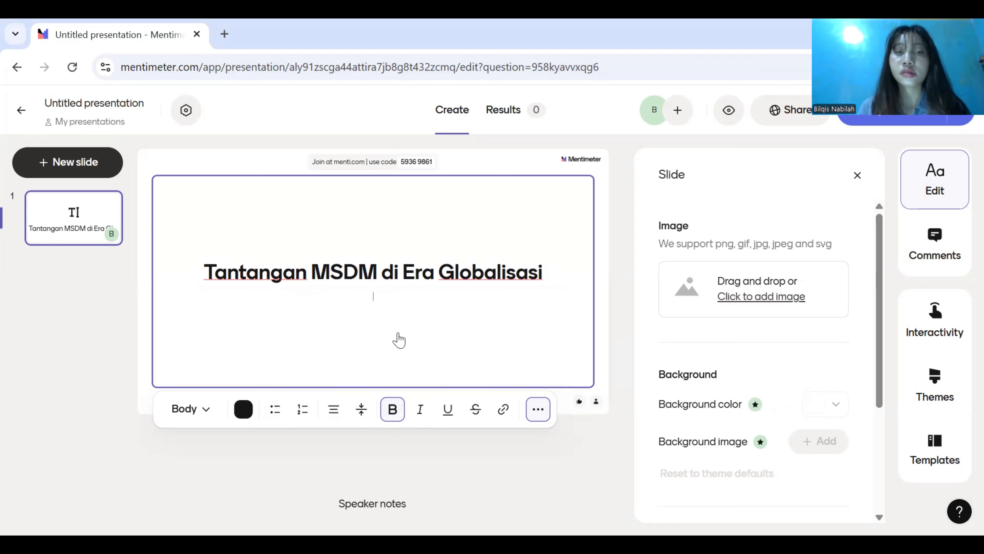
pyautogui.write('resen')
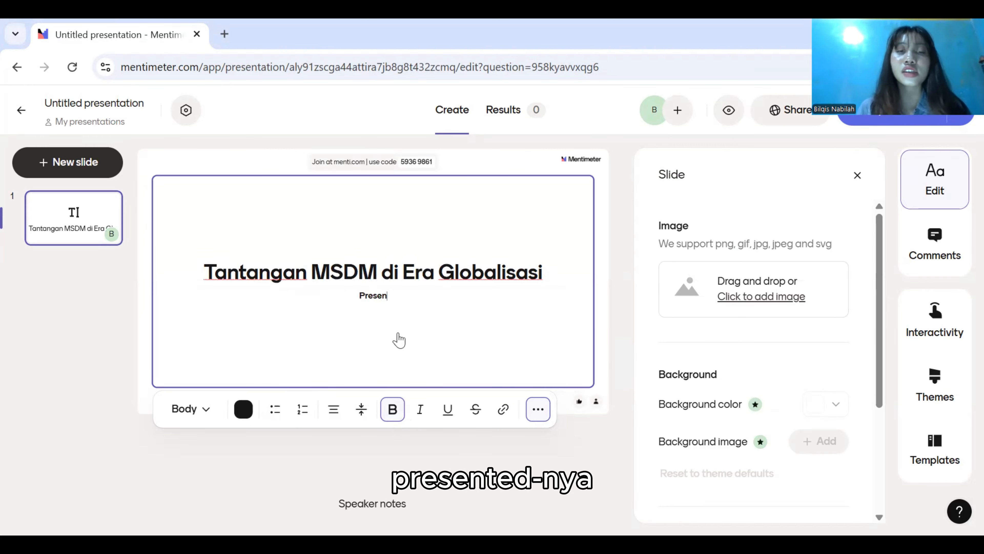
pyautogui.write('ted ')
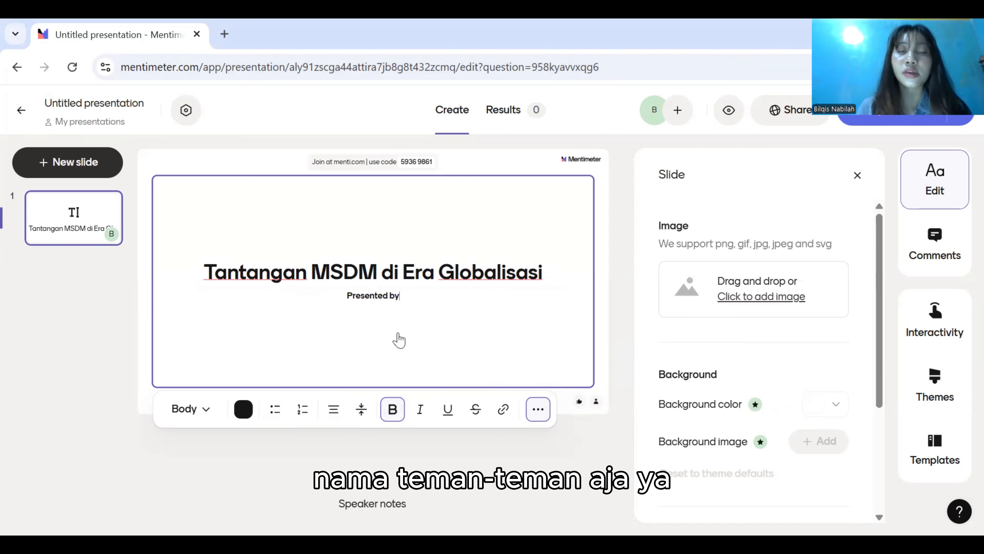
pyautogui.write('by bi')
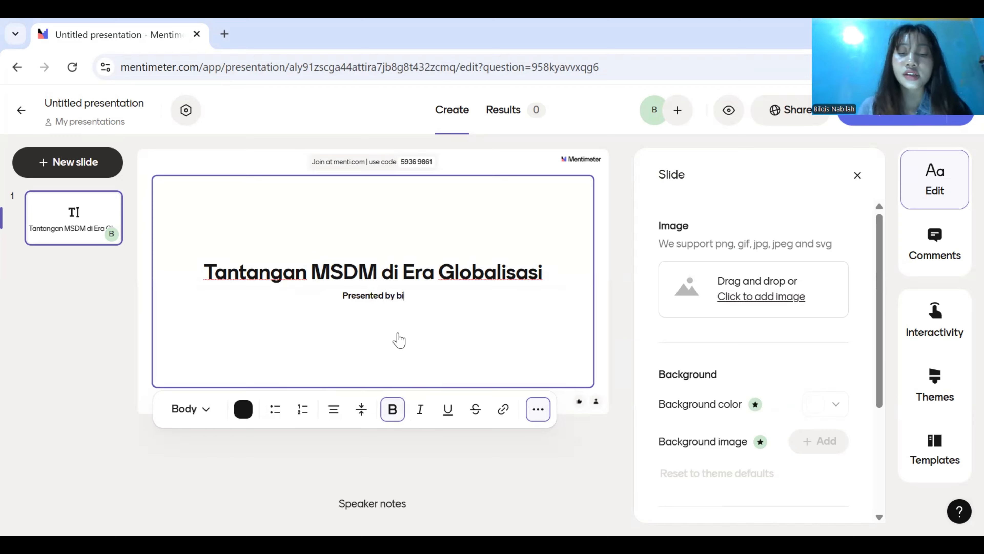
pyautogui.write('lqis Na')
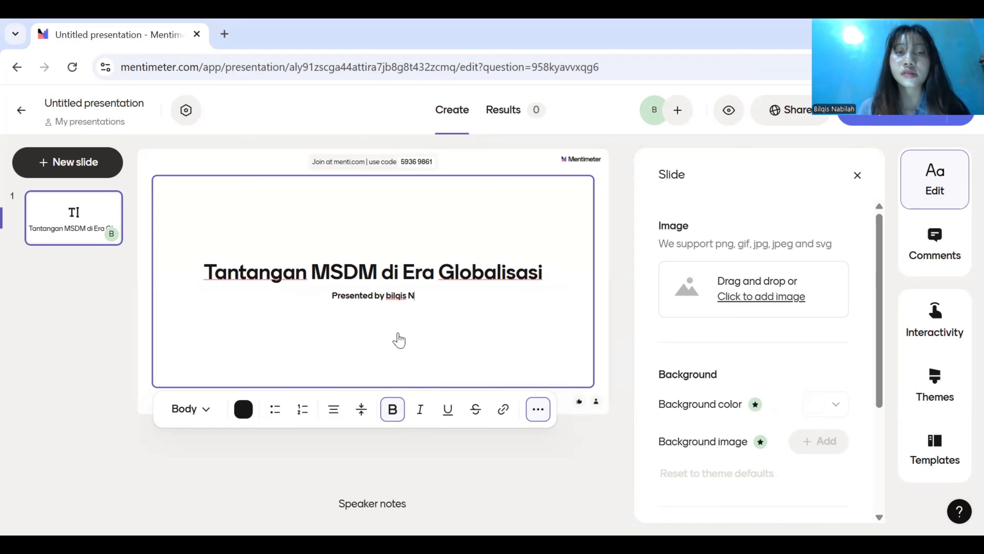
pyautogui.press('BackSpace')
pyautogui.press('BackSpace')
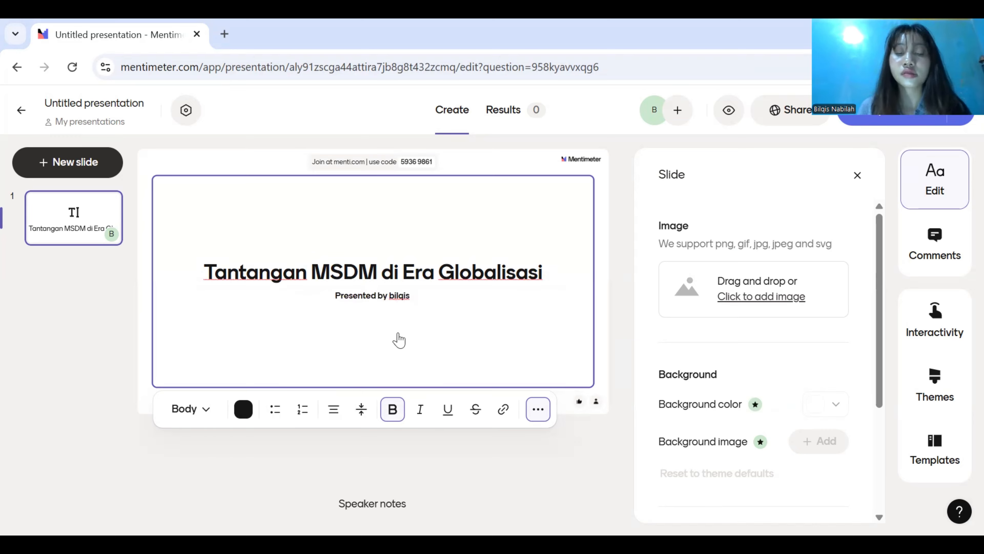
pyautogui.write('nabilah G')
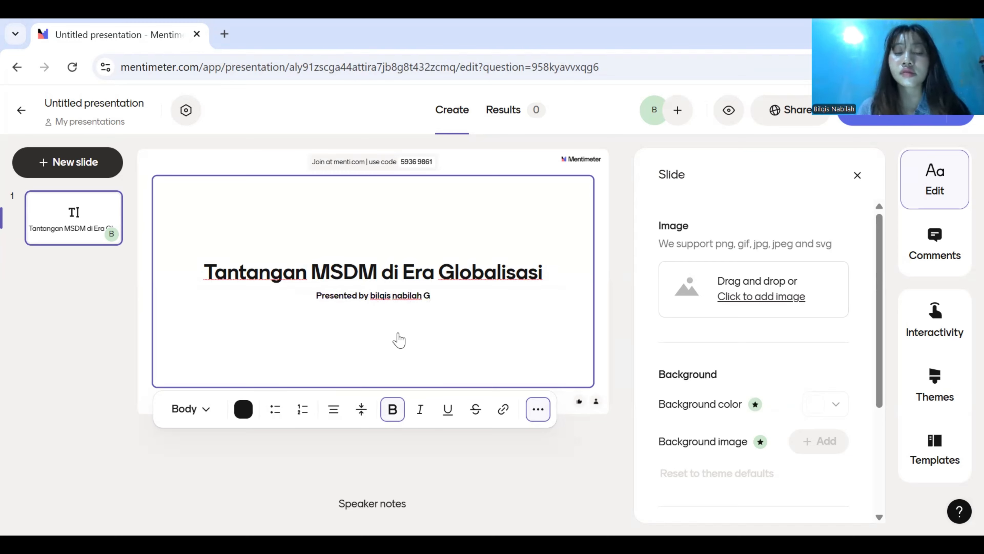
pyautogui.press('BackSpace')
pyautogui.write('gunadi')
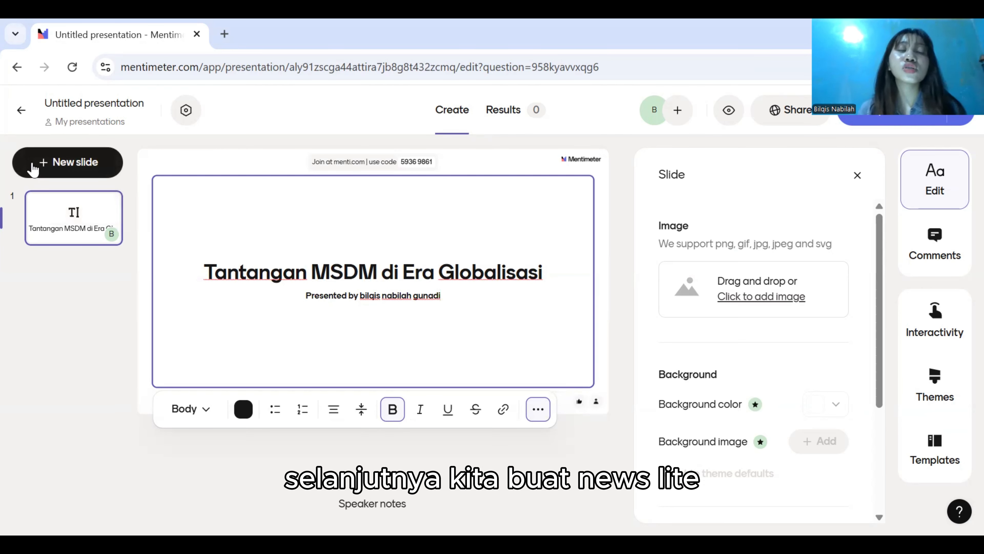
# Step: Add a Word Cloud slide as the second slide and dismiss the AI tip on its question field
pyautogui.click(63, 167)
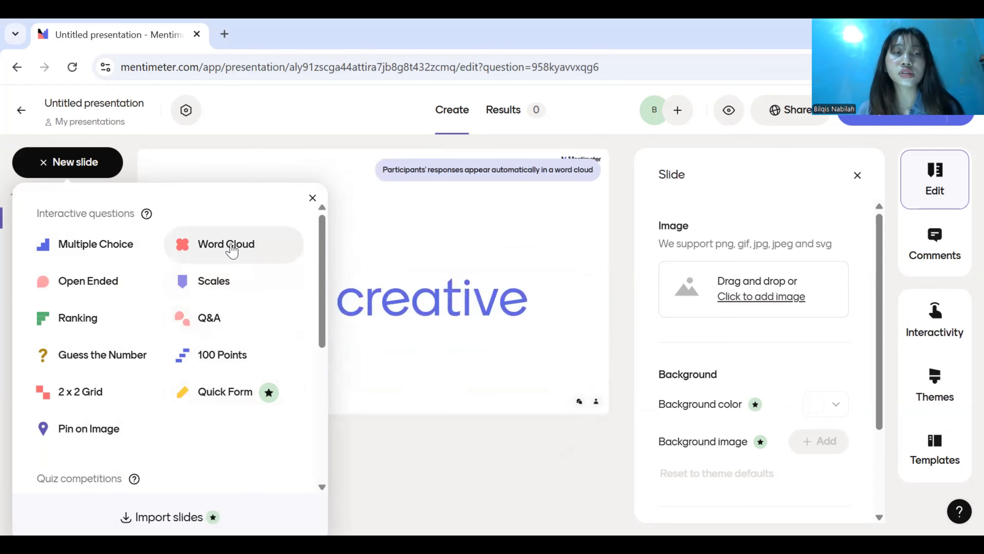
pyautogui.moveTo(231, 245); pyautogui.dragTo(231, 243)
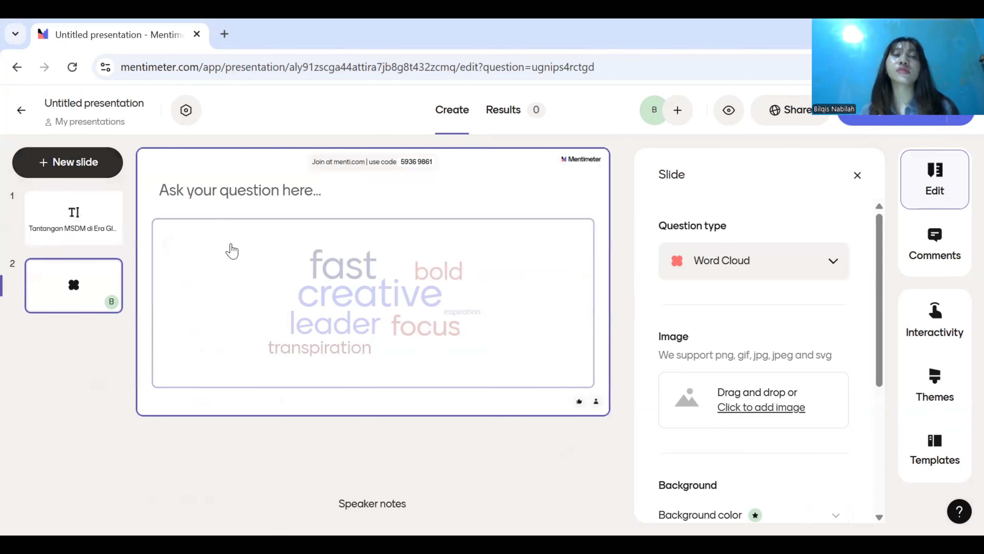
pyautogui.click(283, 190)
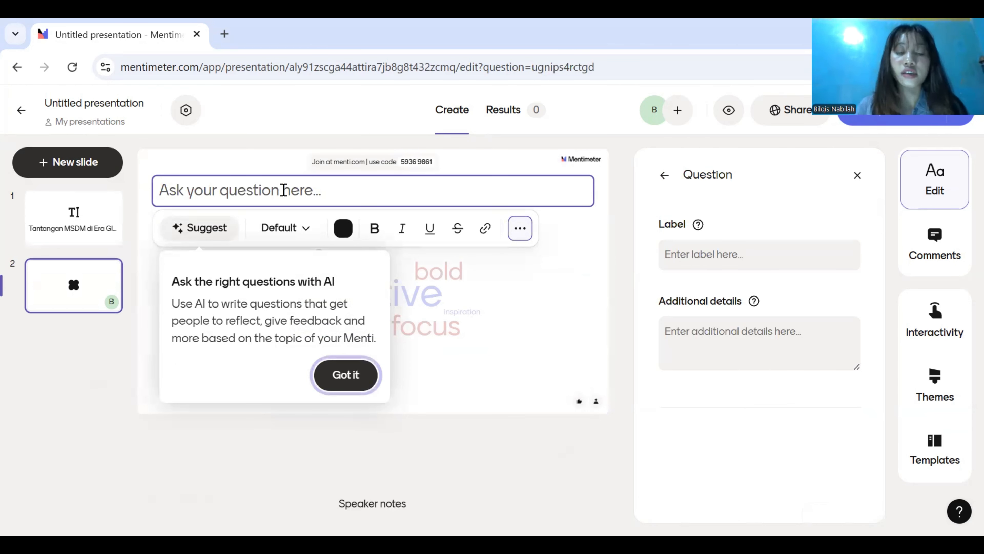
pyautogui.click(283, 190)
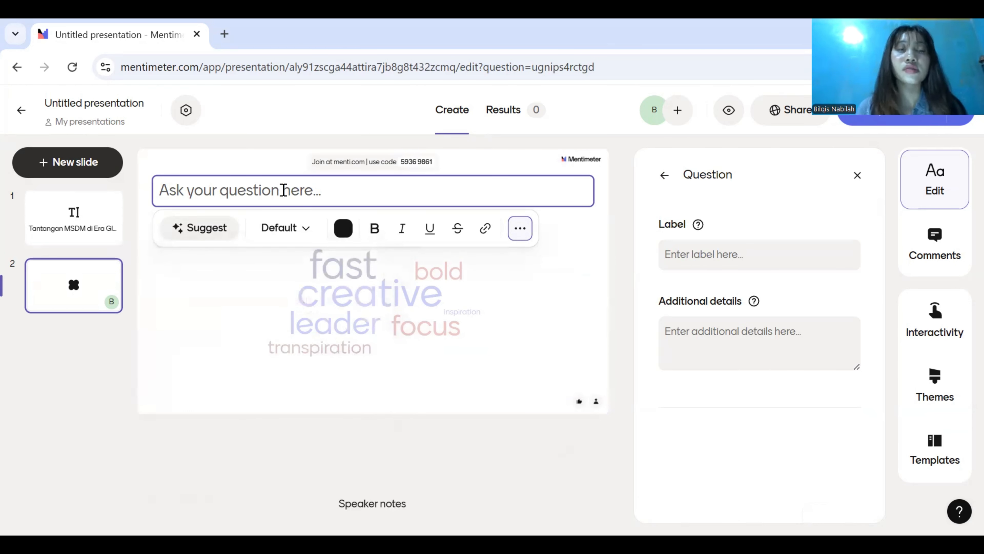
# Step: Enter "Menurut kamu, apa tantangan terbesar MSDM di era Globalisasi saat ini?" as the word cloud slide's question
pyautogui.click(265, 194)
pyautogui.write('M')
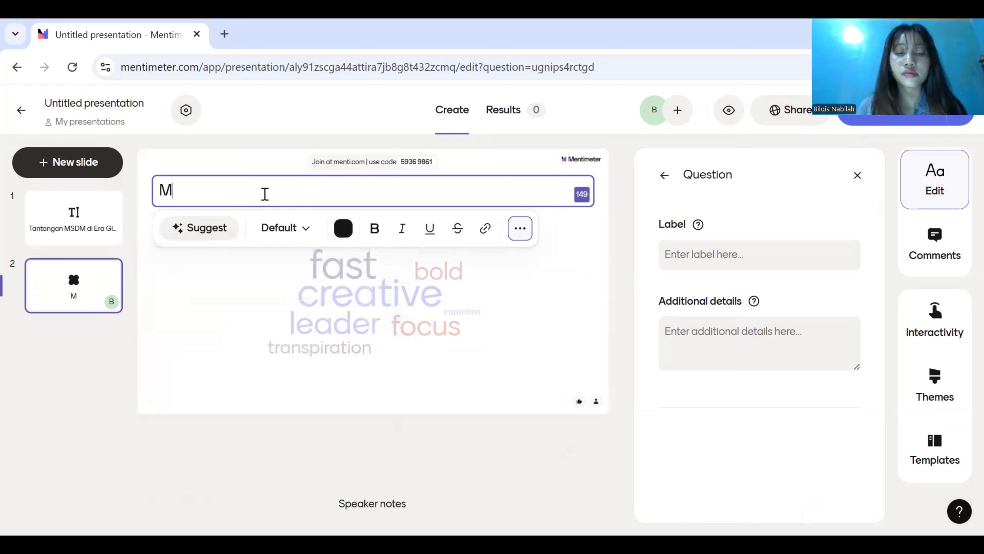
pyautogui.write('enurut a')
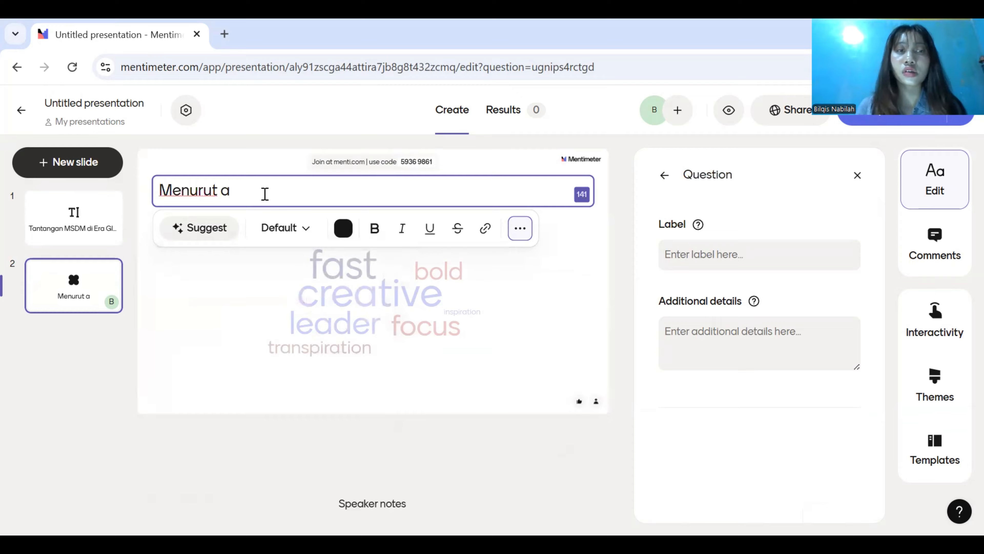
pyautogui.press('BackSpace')
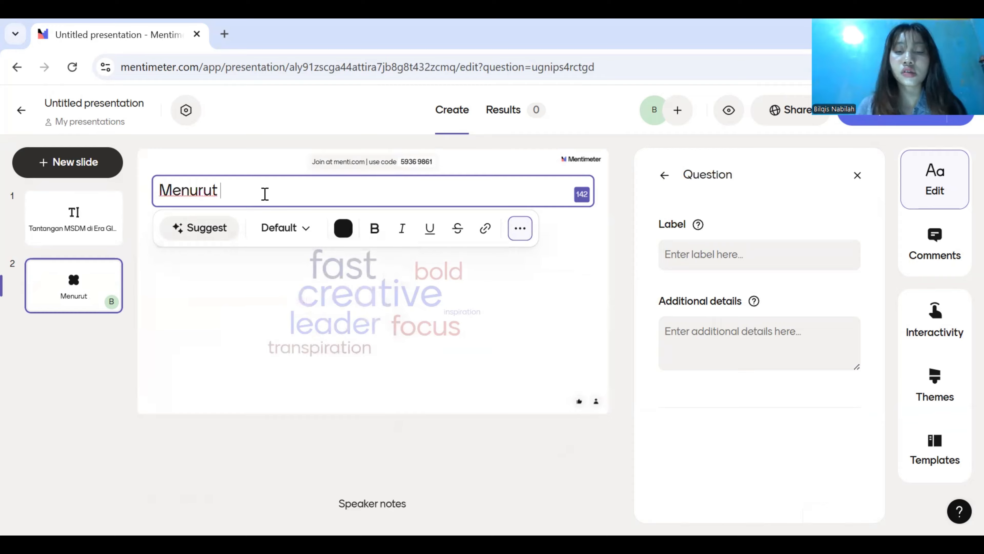
pyautogui.write('kamu, ')
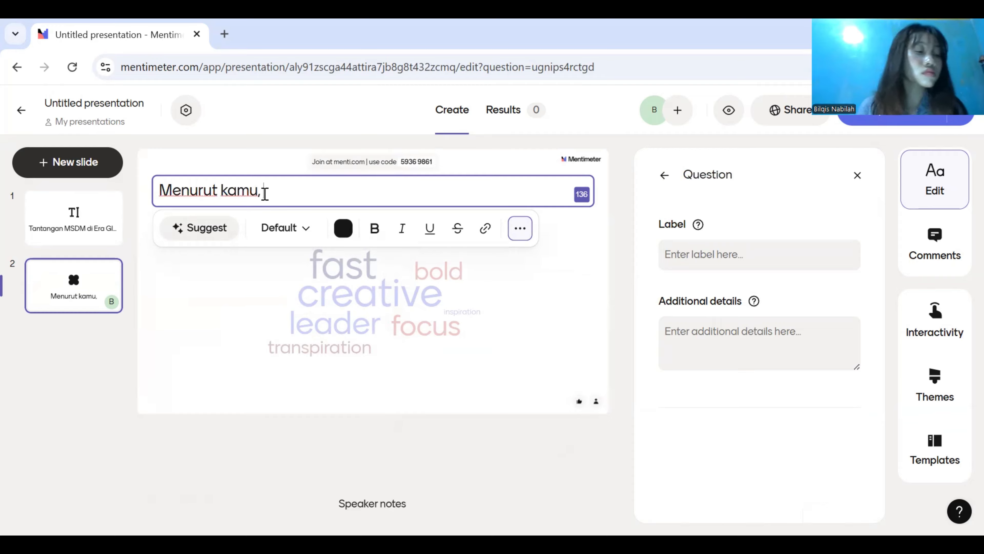
pyautogui.write('apa')
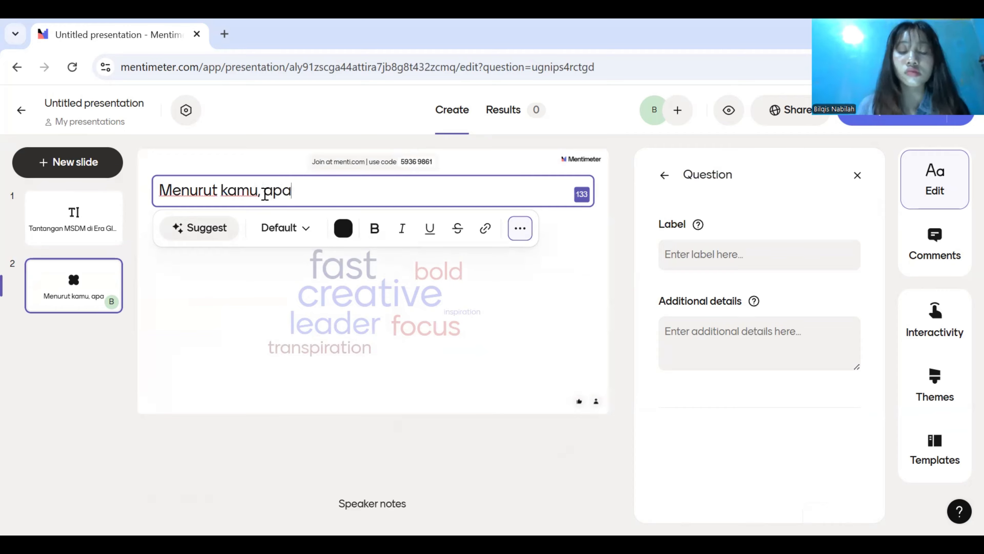
pyautogui.write(' tantangan')
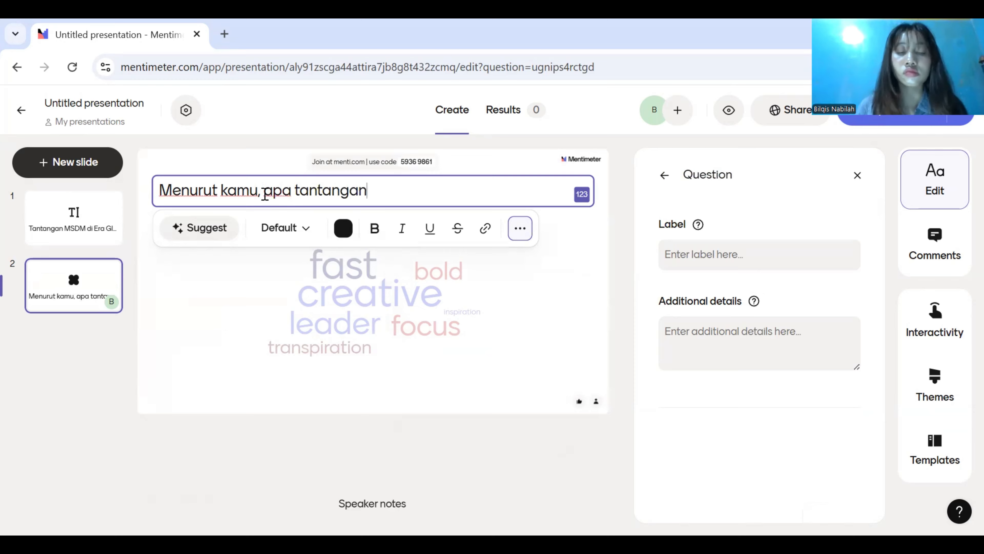
pyautogui.write(' terbesar')
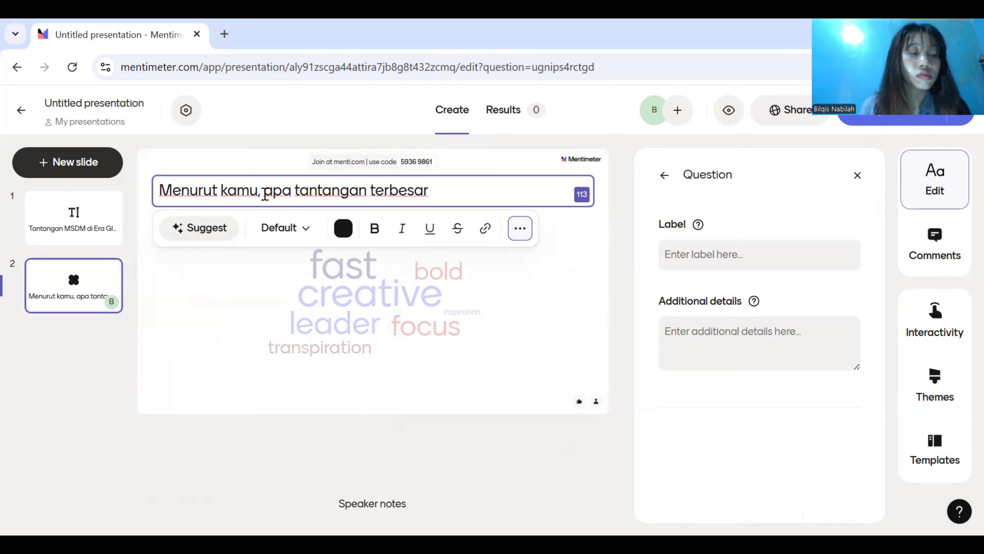
pyautogui.write(' MSD')
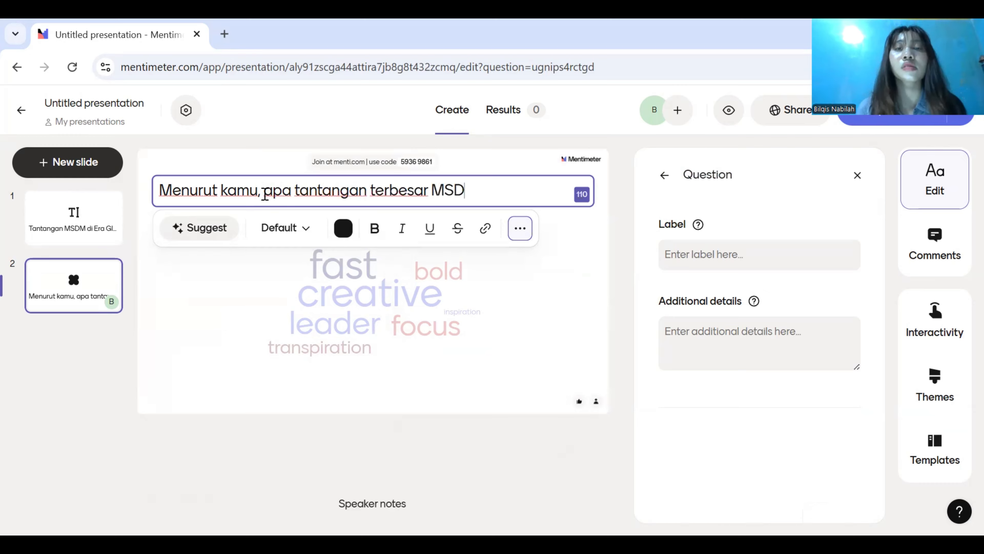
pyautogui.write('M di')
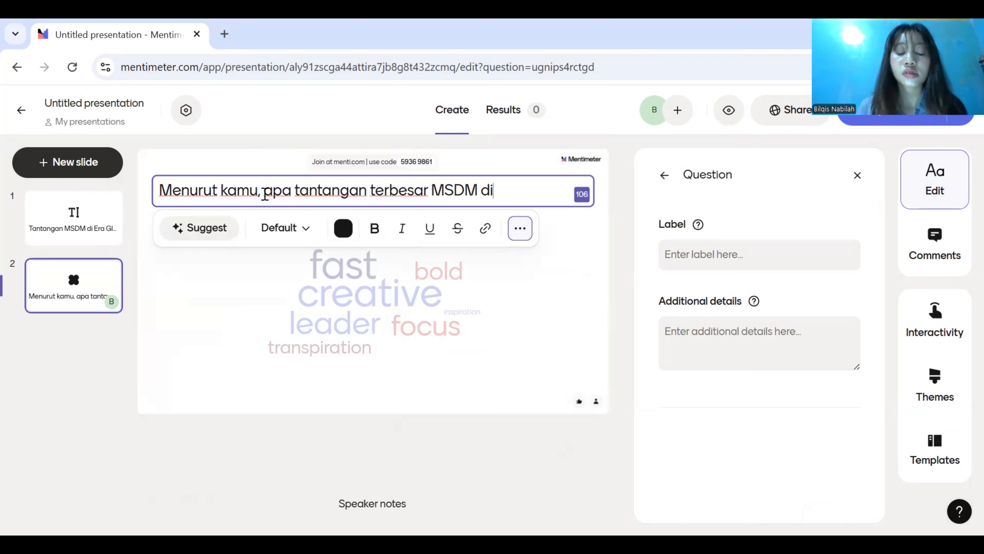
pyautogui.write(' era G')
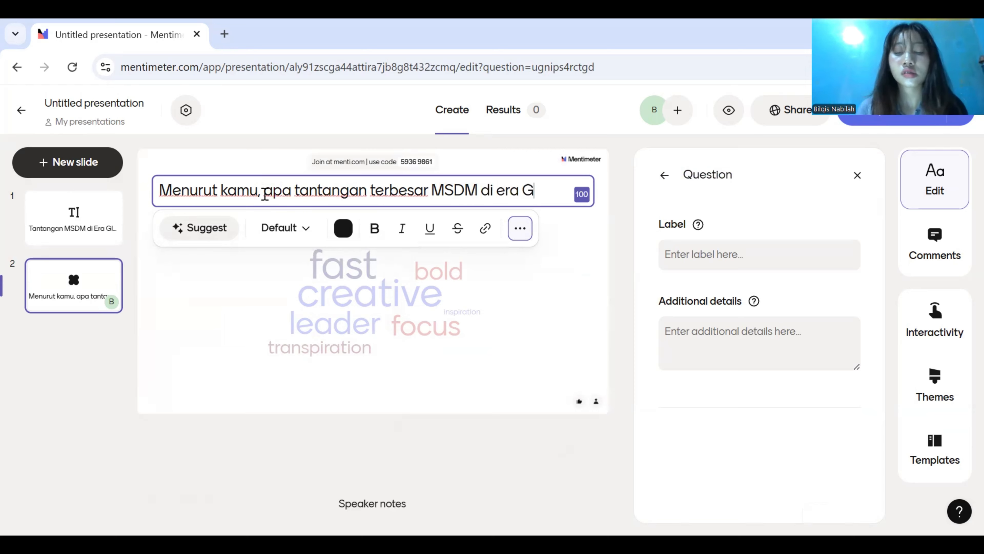
pyautogui.write('lobalisasi ')
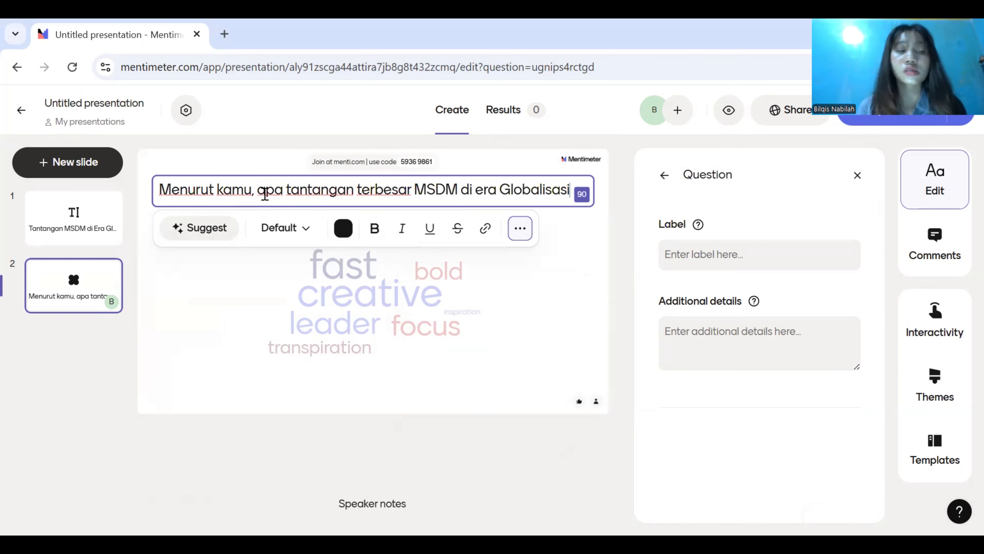
pyautogui.write('saa')
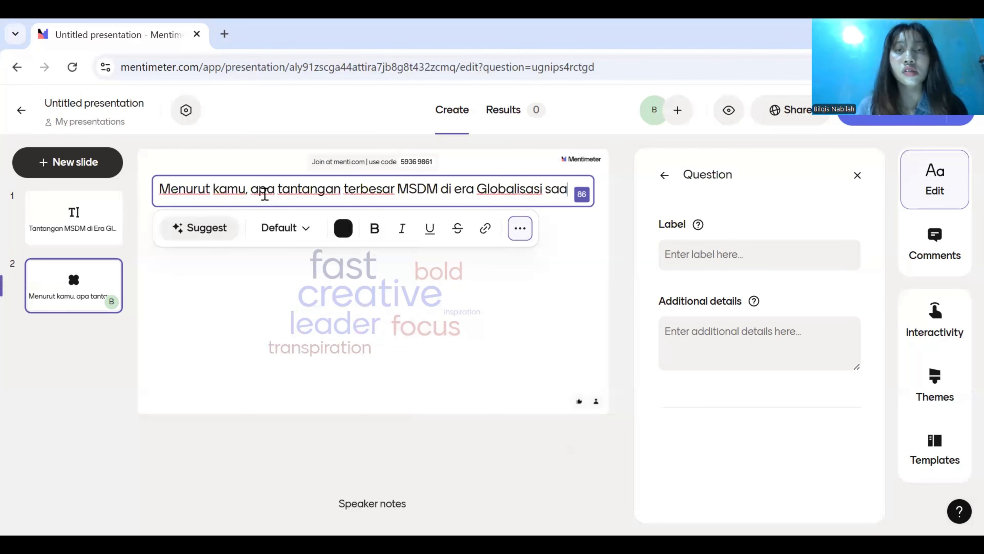
pyautogui.write('t ini?')
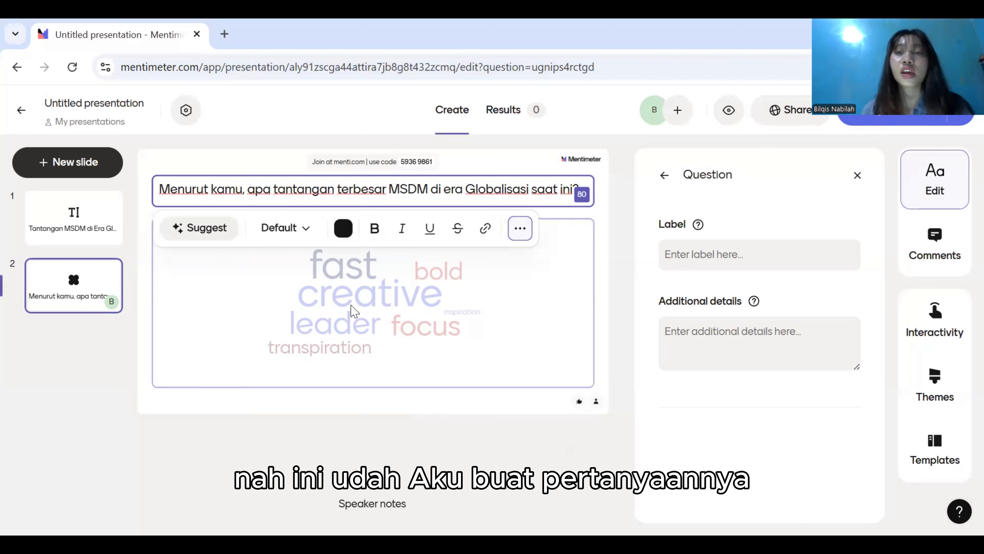
# Step: Dismiss the tip about improved responses on the word cloud and add a Multiple Choice slide as the third slide
pyautogui.click(372, 308)
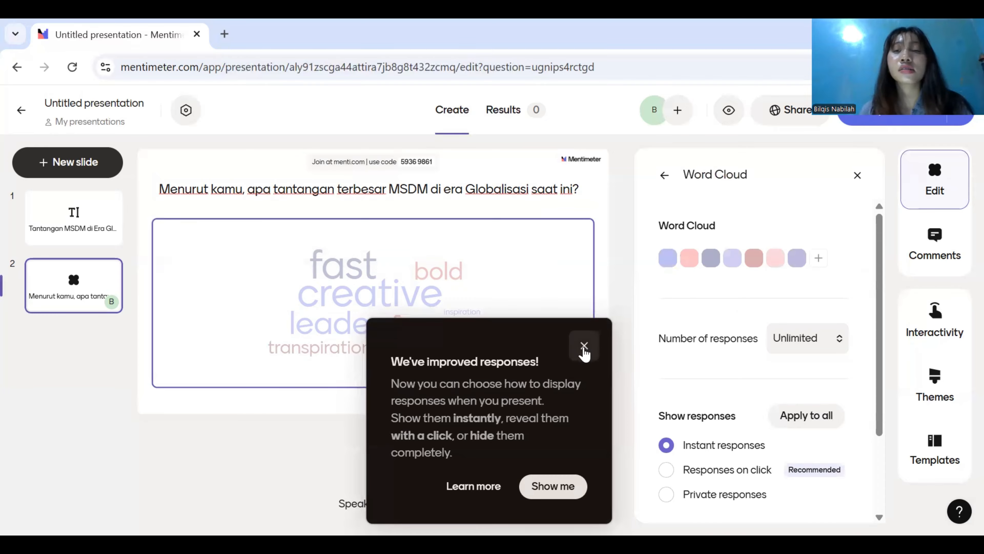
pyautogui.click(584, 346)
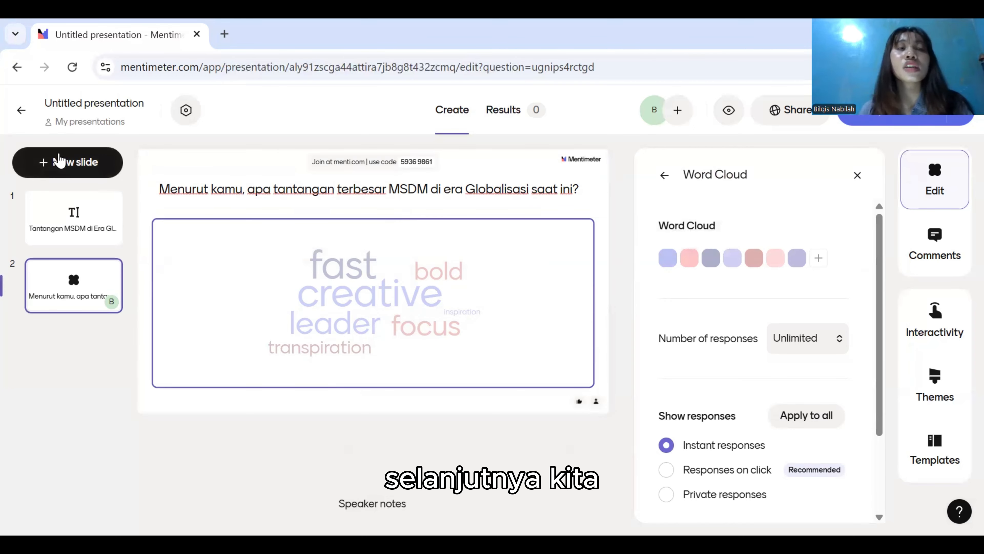
pyautogui.click(59, 161)
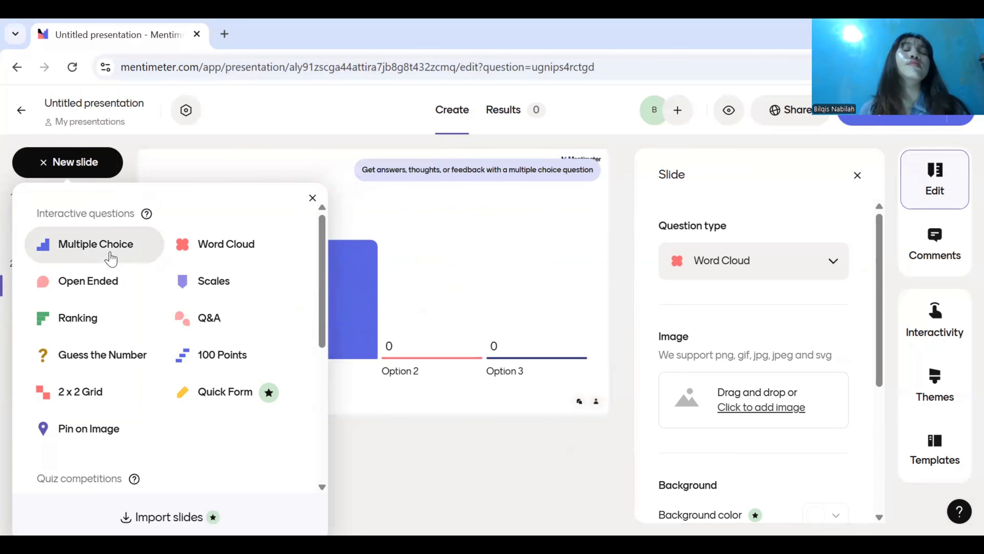
pyautogui.click(108, 251)
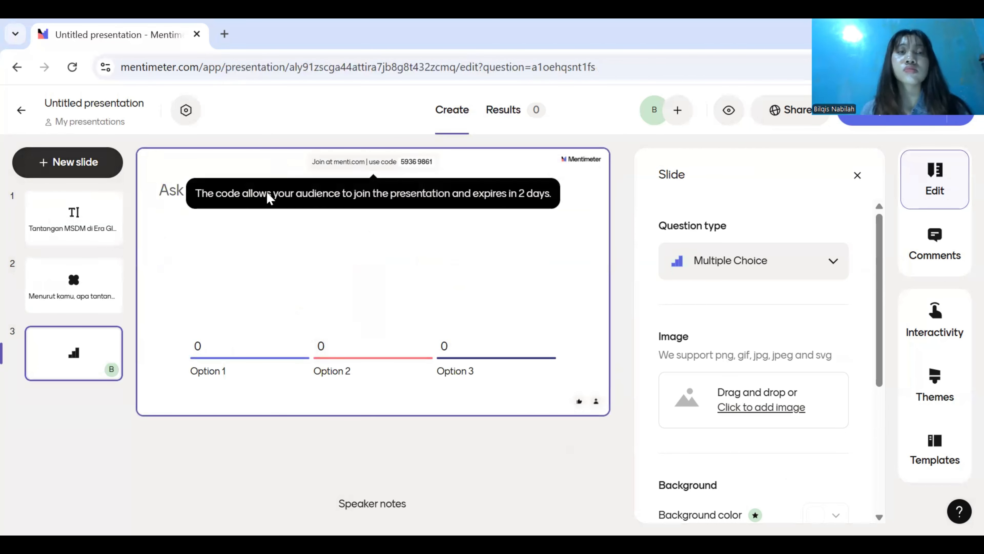
# Step: Enter "Tantangan MSDM meliputi..." as the multiple choice slide's question
pyautogui.click(169, 190)
pyautogui.click(185, 191)
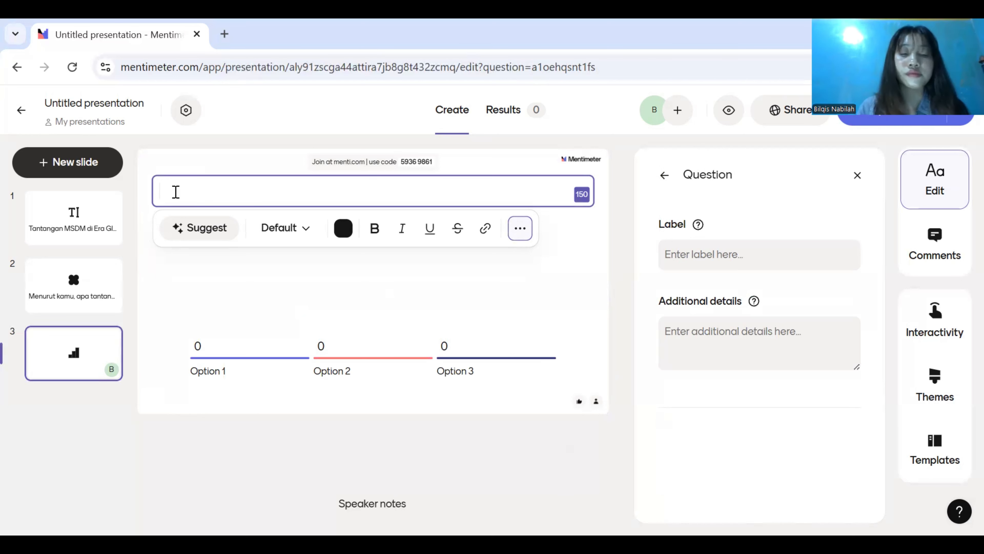
pyautogui.write('Tantangan ')
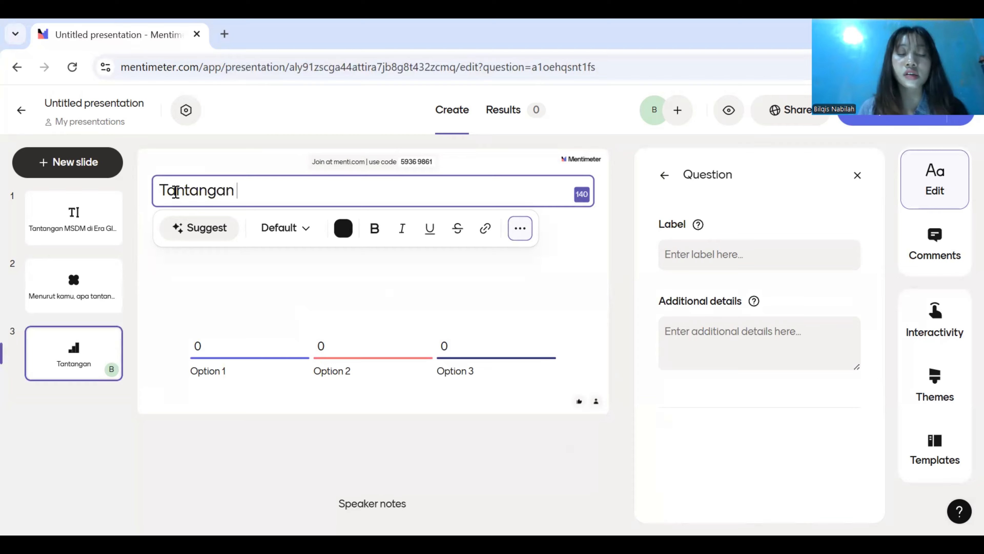
pyautogui.write('MSDM')
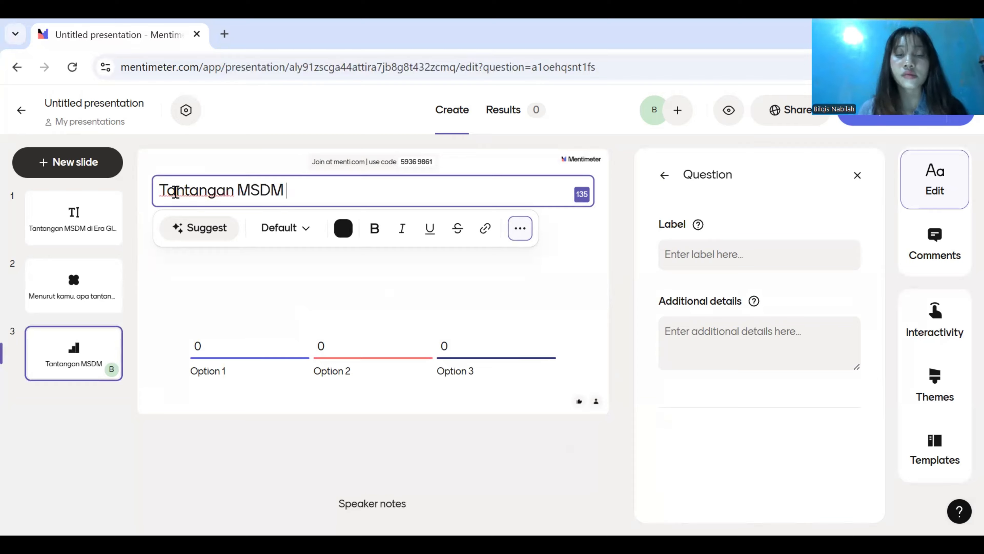
pyautogui.write(' meliputi')
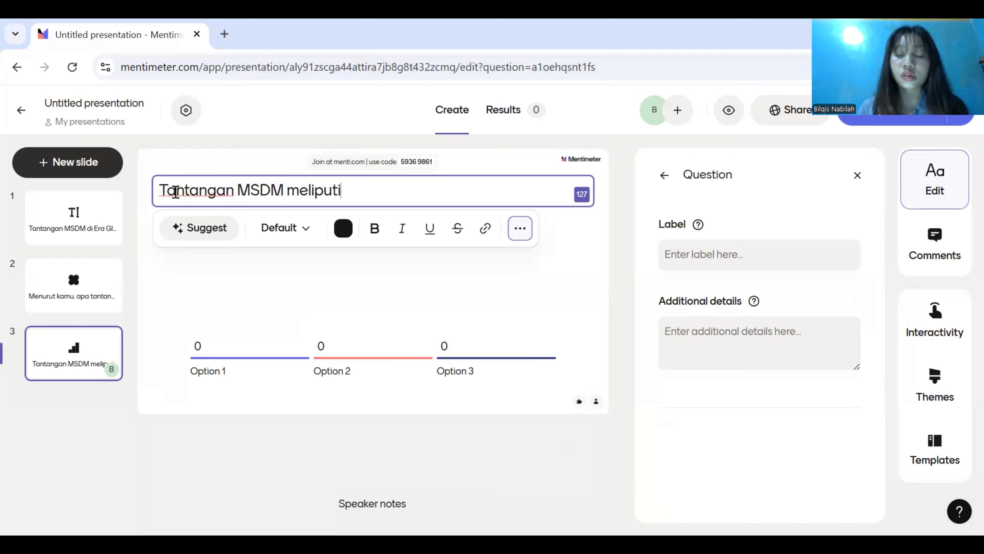
pyautogui.write('...')
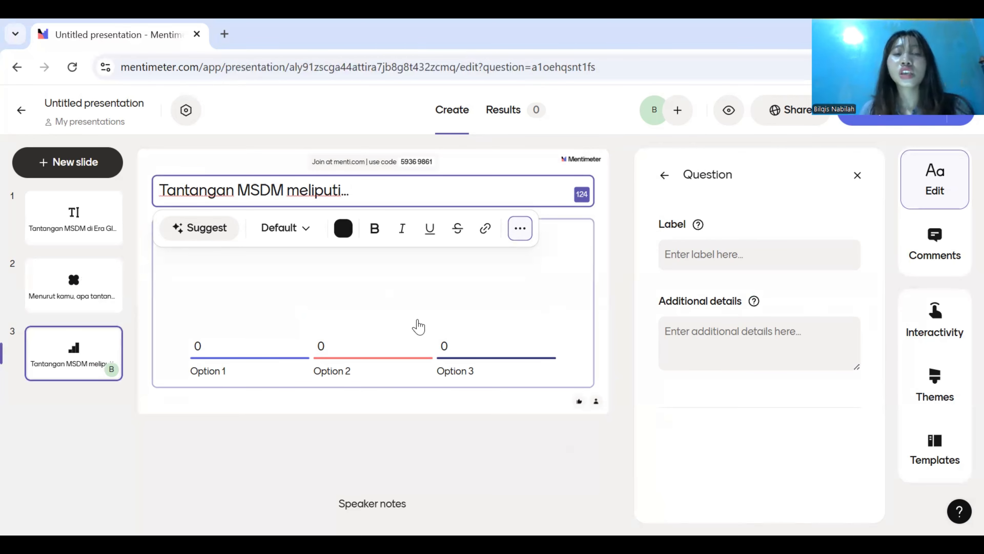
# Step: Set the multiple choice question's first answer option to "Perbedaan budaya kerja lintas negara"
pyautogui.click(277, 320)
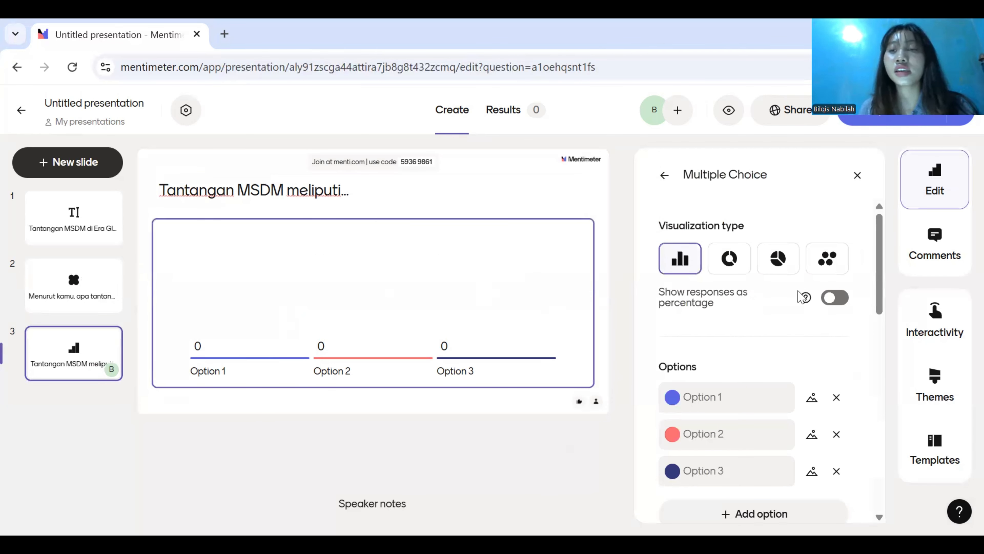
pyautogui.scroll(-2, 881, 296)
pyautogui.scroll(-3, 883, 310)
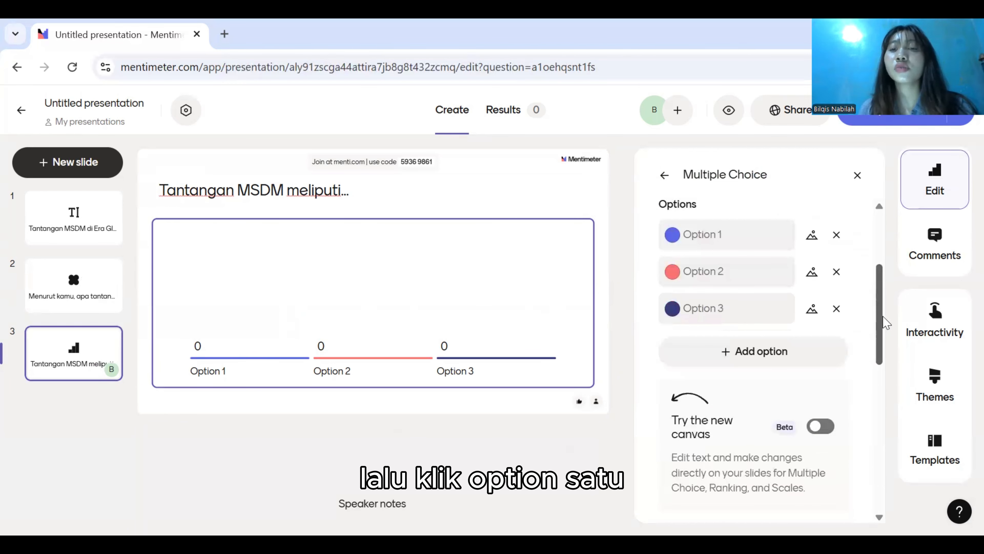
pyautogui.click(694, 235)
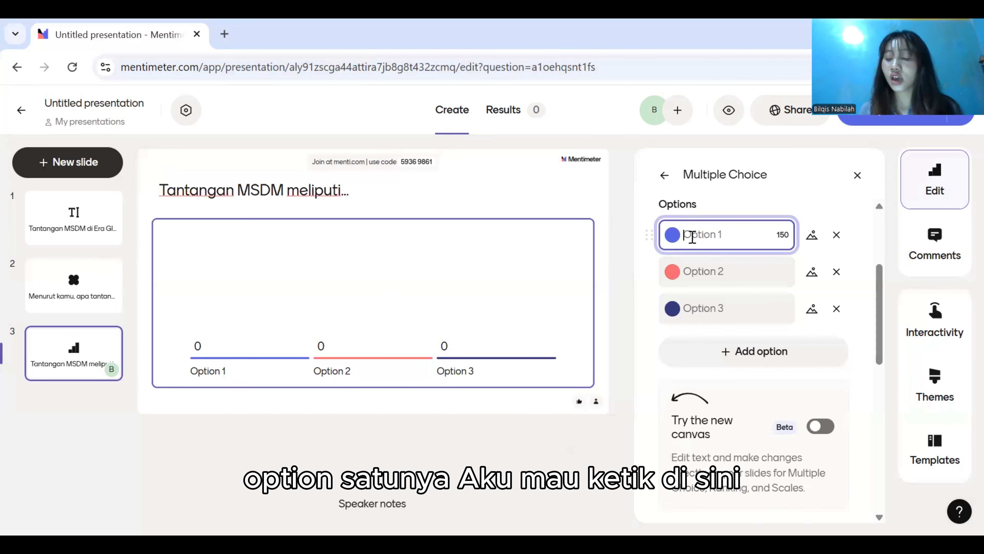
pyautogui.write('P')
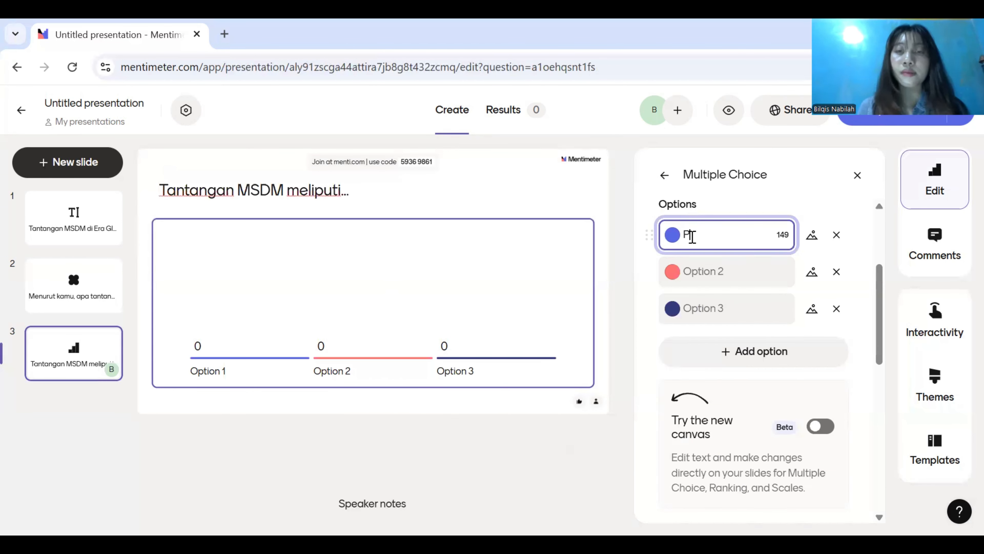
pyautogui.write('erbeda')
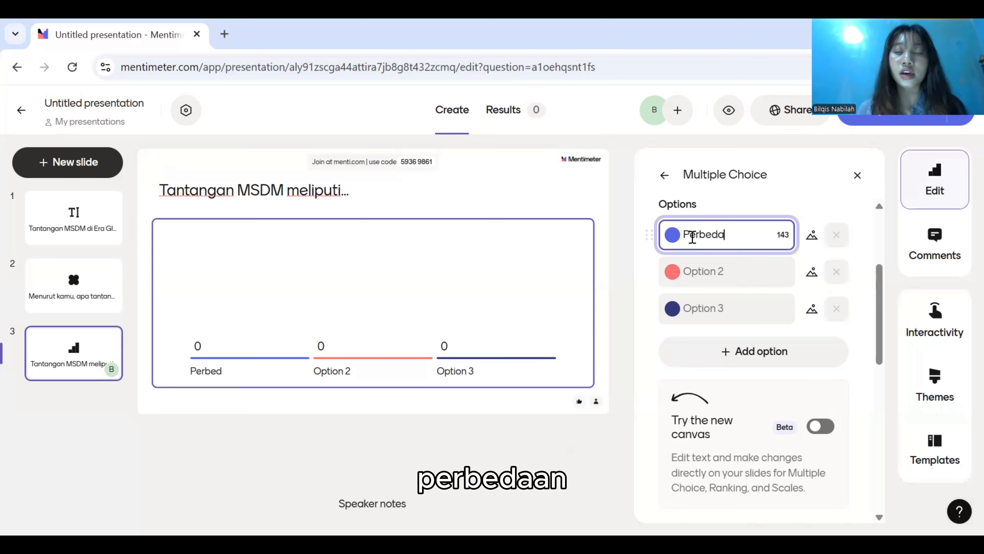
pyautogui.write('an buday')
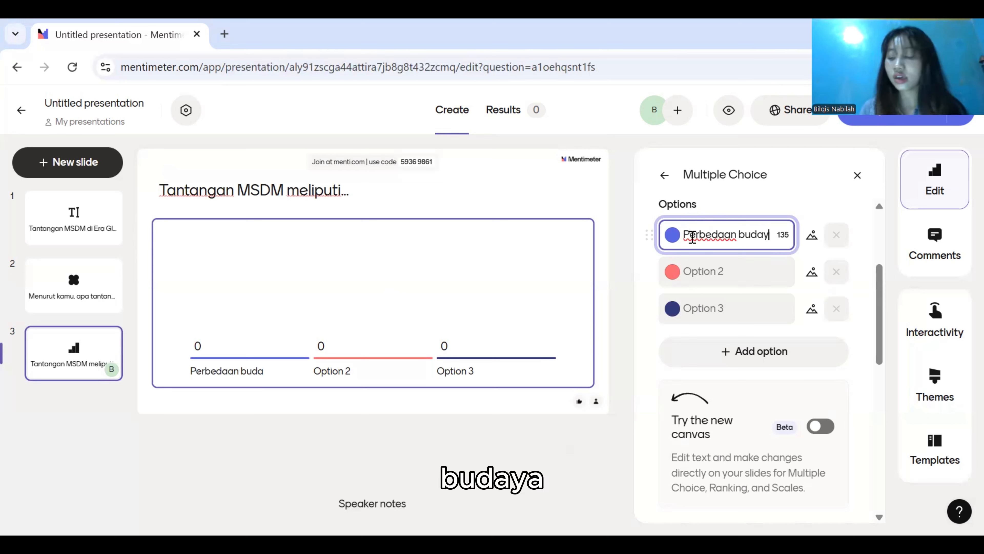
pyautogui.write('a')
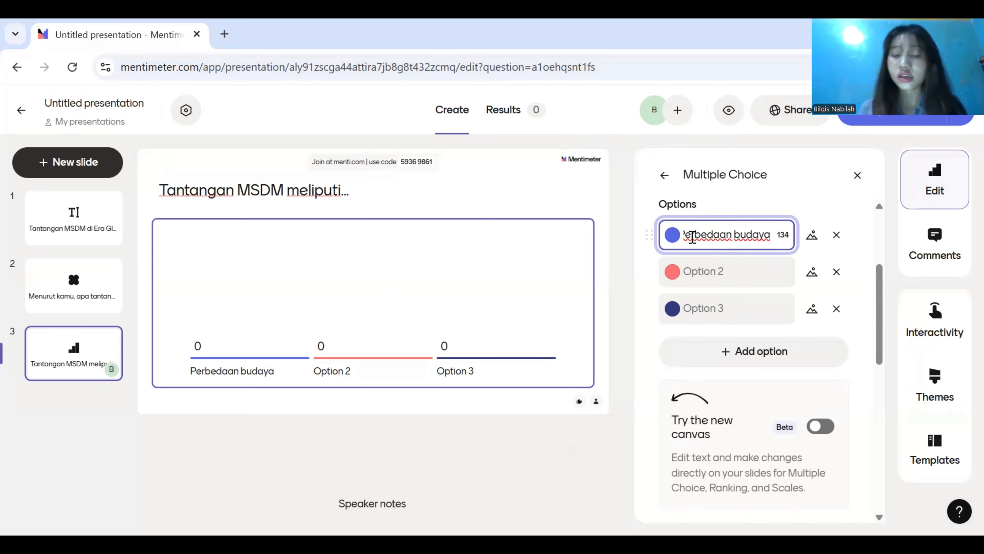
pyautogui.write(' erja')
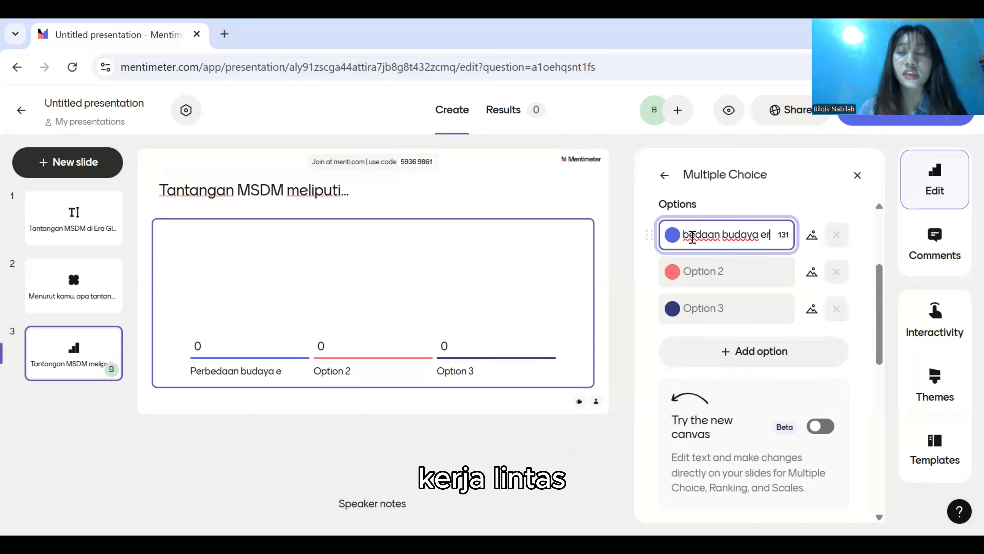
pyautogui.press('BackSpace')
pyautogui.press('BackSpace')
pyautogui.press('BackSpace')
pyautogui.press('BackSpace')
pyautogui.press('BackSpace')
pyautogui.press('BackSpace')
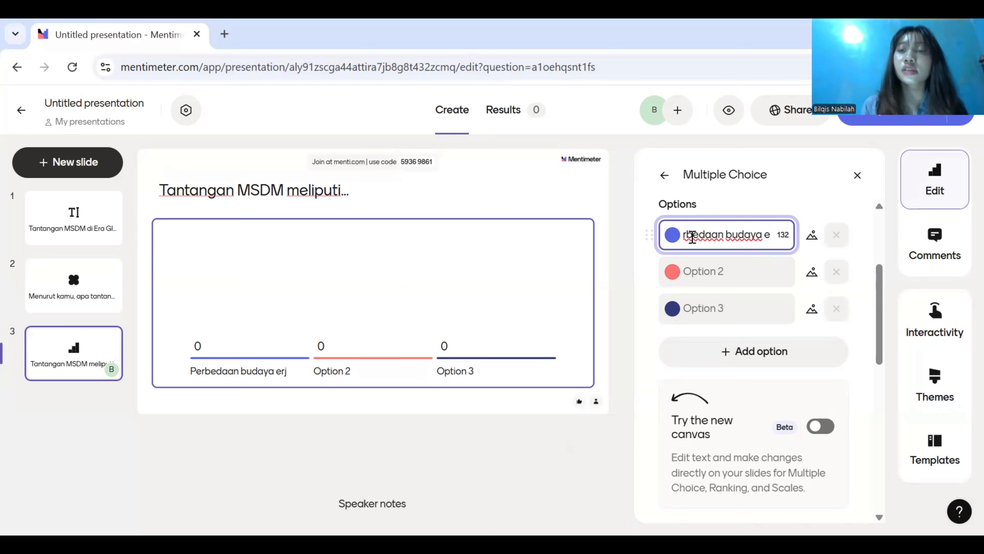
pyautogui.write('erja')
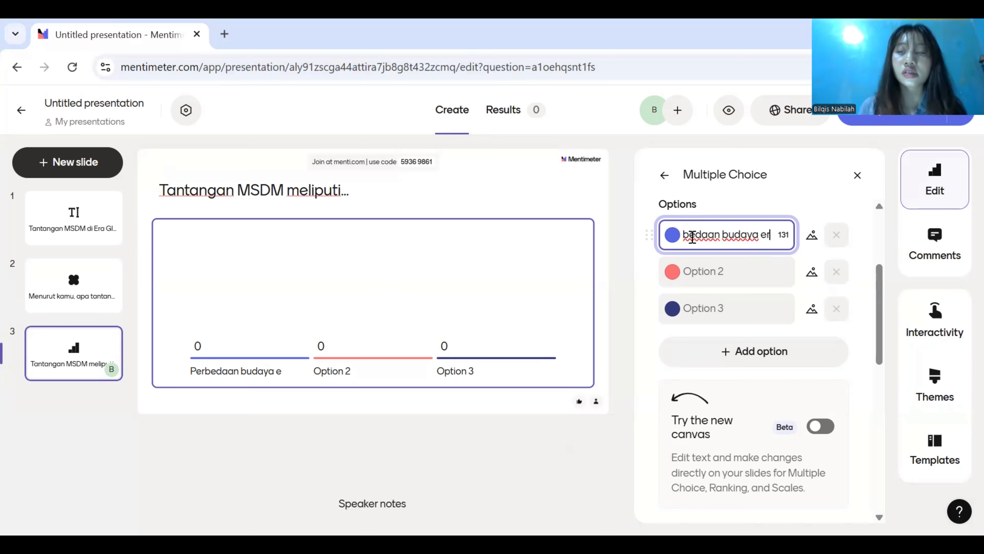
pyautogui.press('BackSpace')
pyautogui.press('BackSpace')
pyautogui.press('BackSpace')
pyautogui.press('BackSpace')
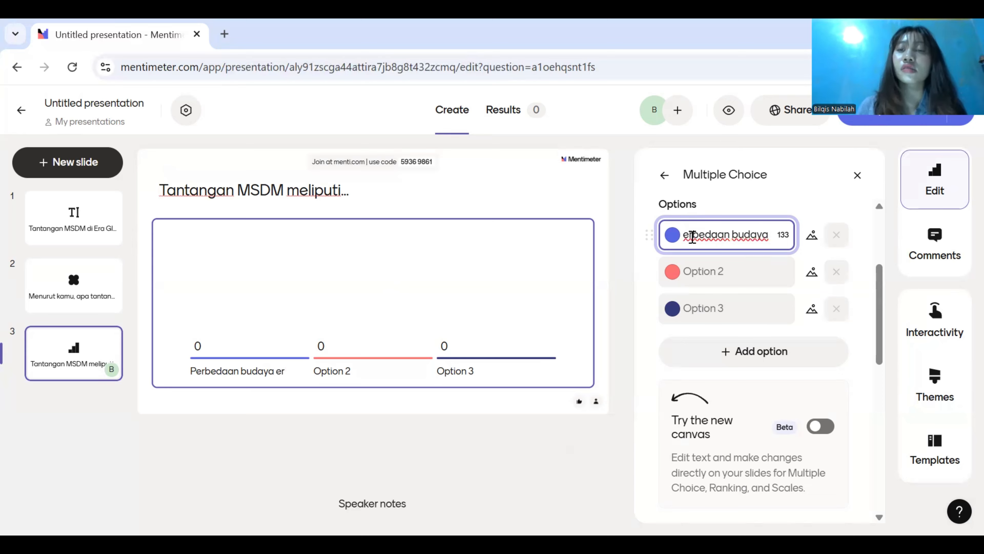
pyautogui.write('ke')
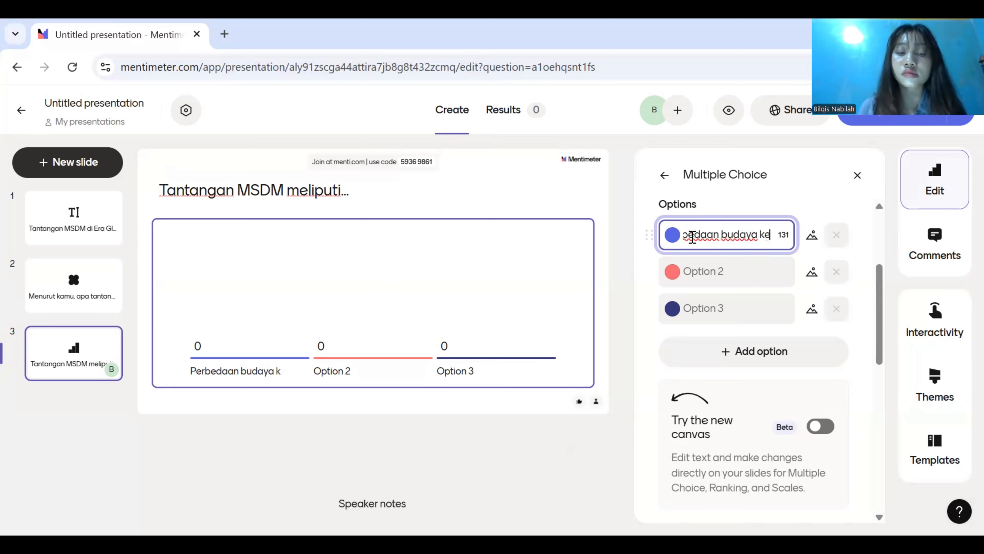
pyautogui.write('rja lint')
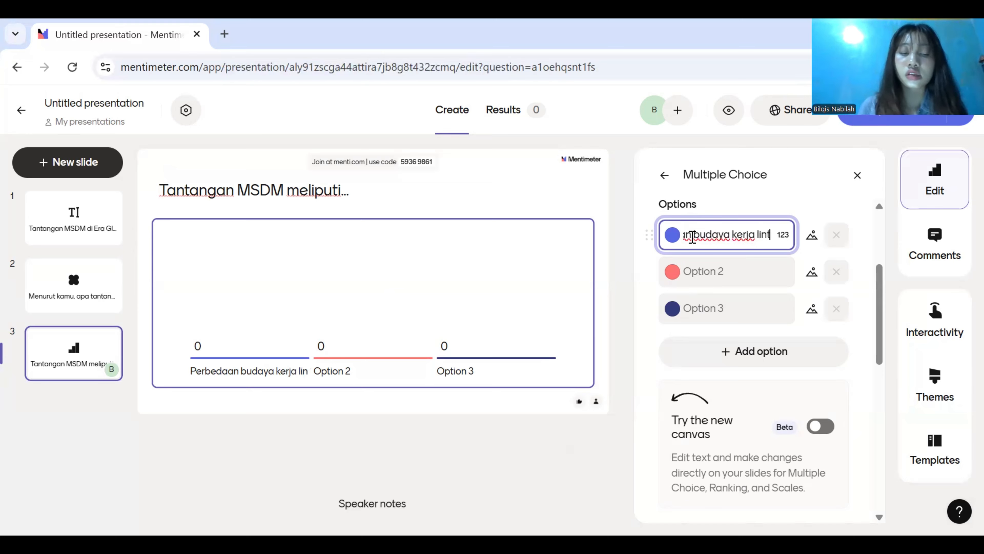
pyautogui.write('as negara')
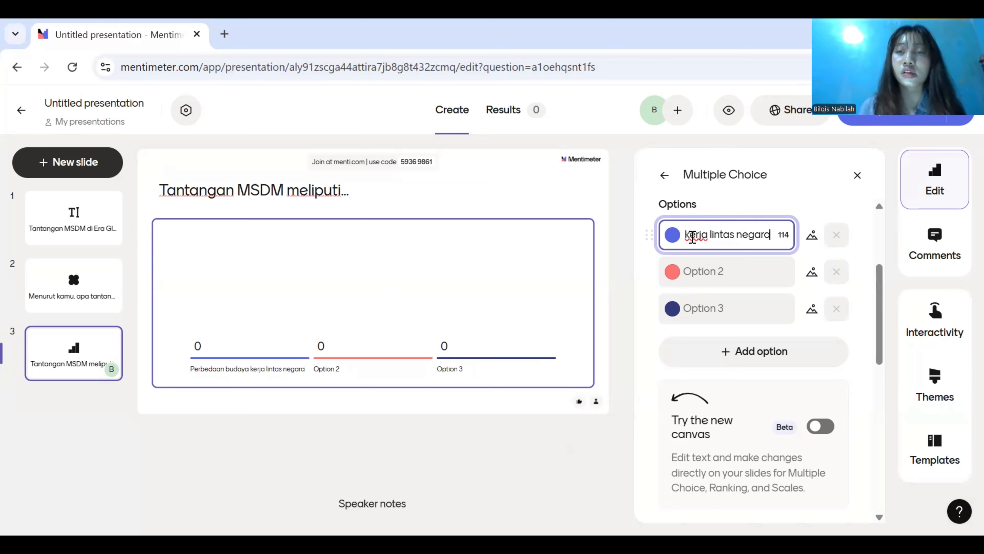
# Step: Set the multiple choice question's second answer option to "kesenjangan keterampilan"
pyautogui.click(696, 272)
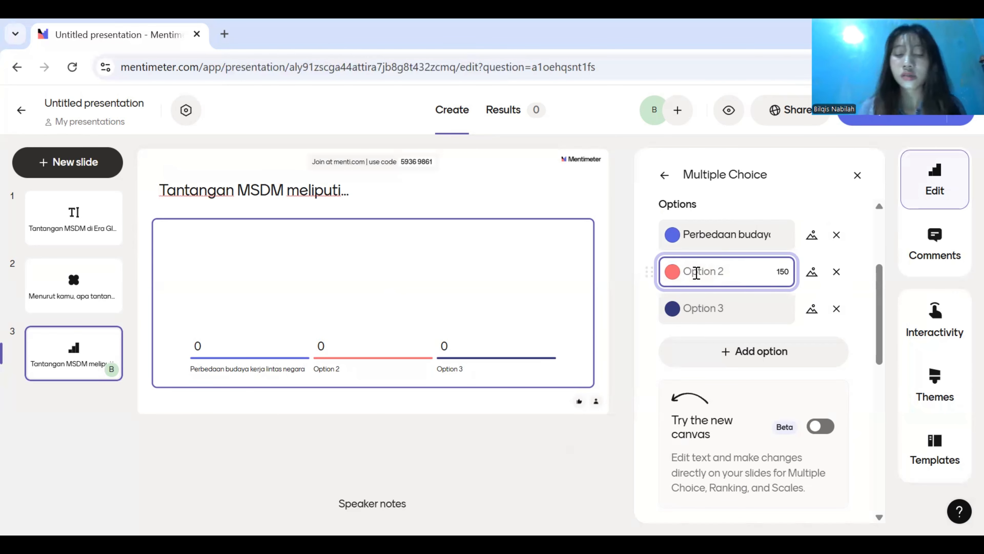
pyautogui.write('e')
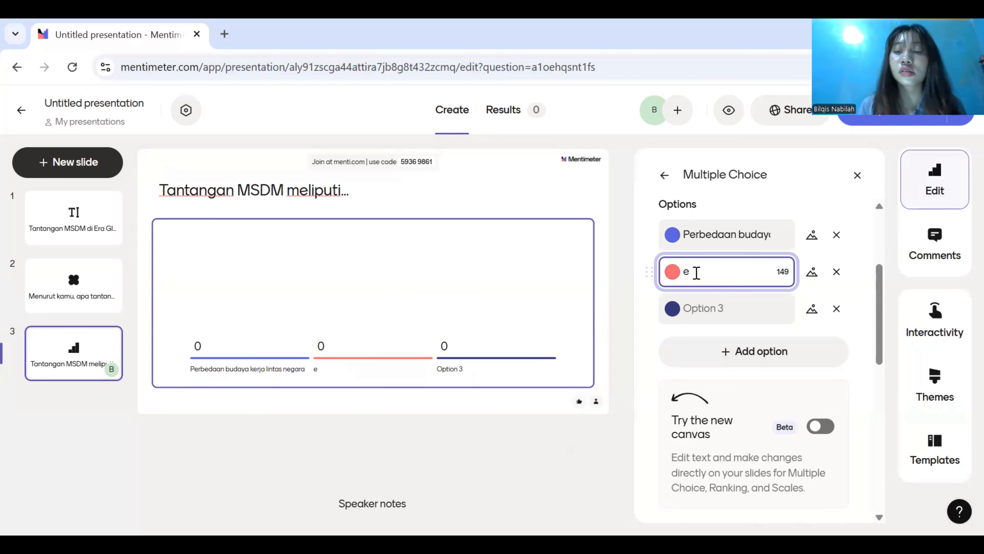
pyautogui.press('BackSpace')
pyautogui.write('k')
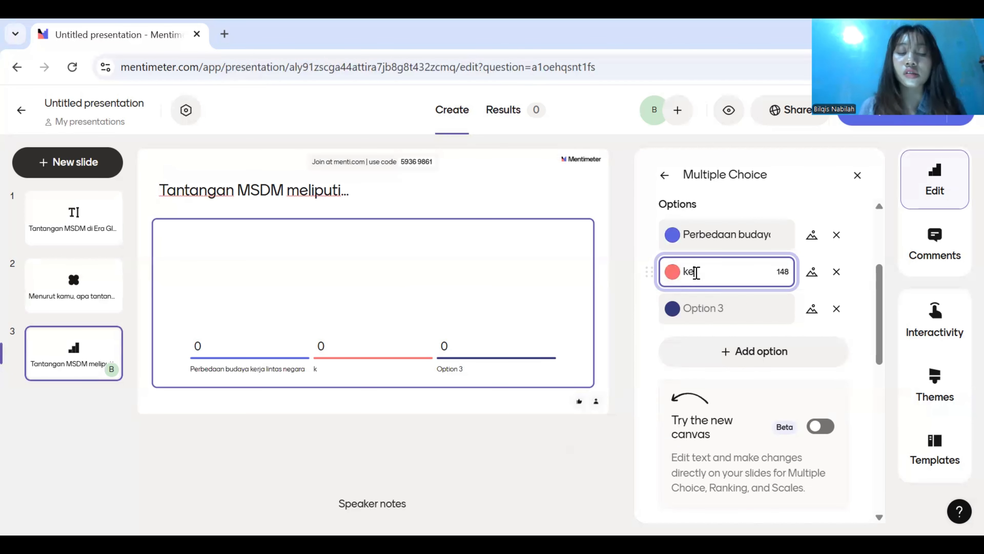
pyautogui.write('esenjangan ')
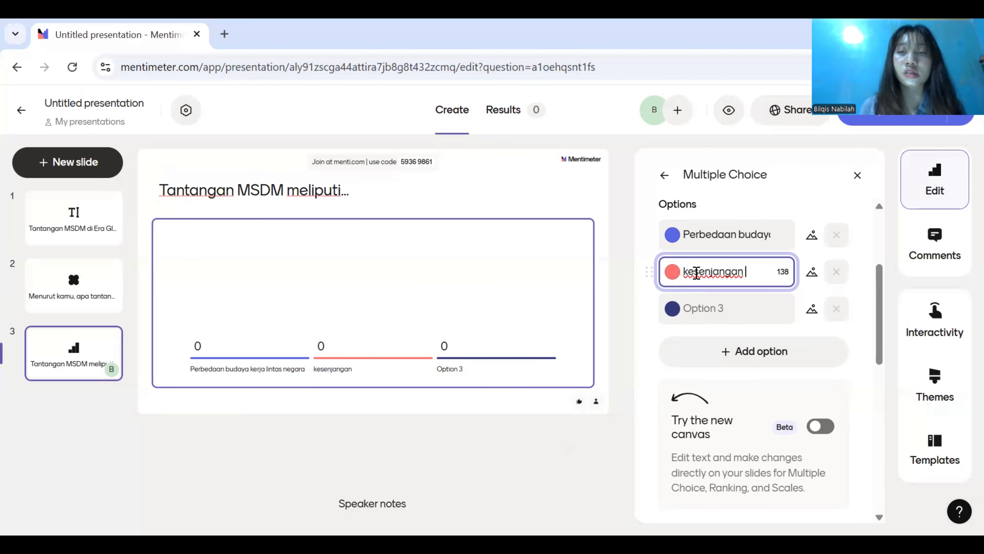
pyautogui.write('keteram')
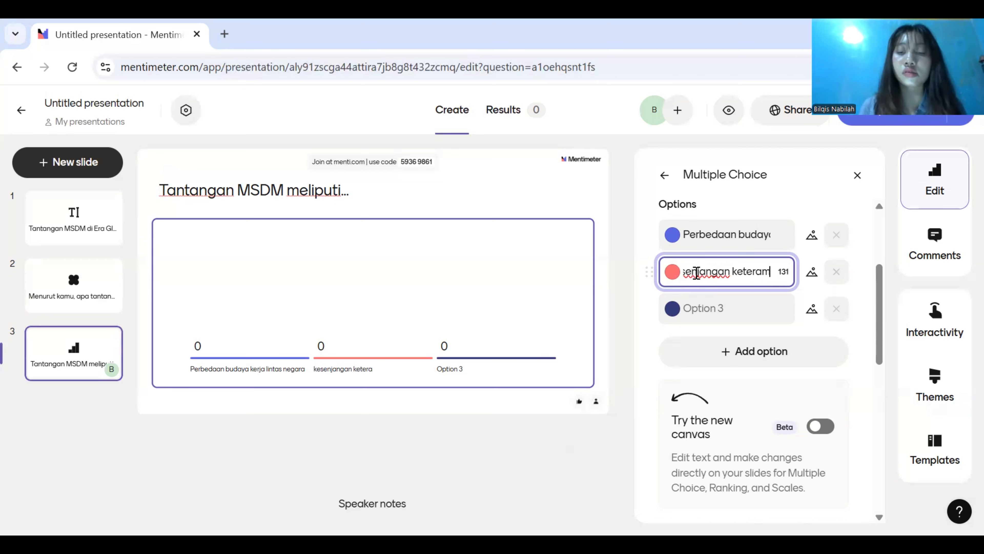
pyautogui.write('pilan')
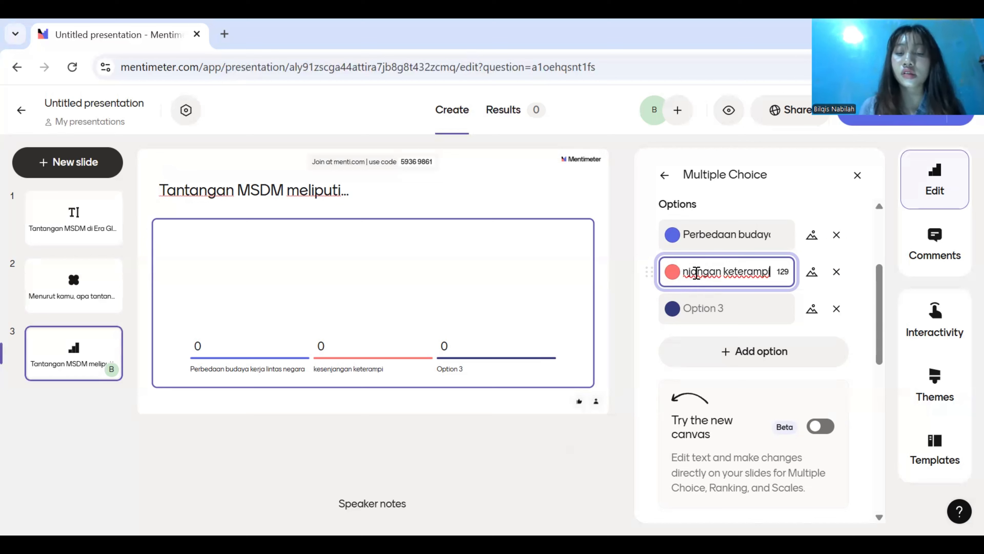
# Step: Set the multiple choice question's third answer option to "Perkembangan teknologi yang cepat"
pyautogui.click(703, 309)
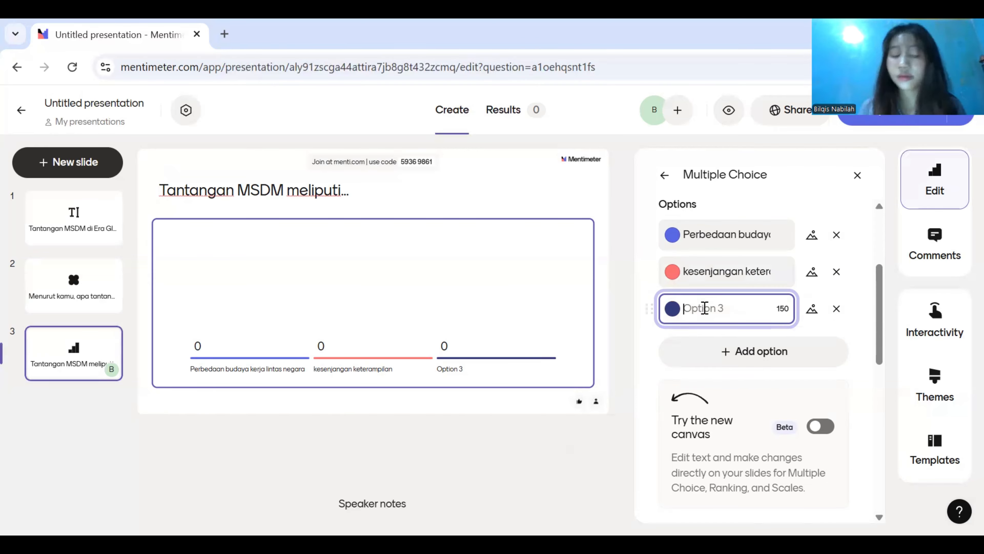
pyautogui.write('Perkem')
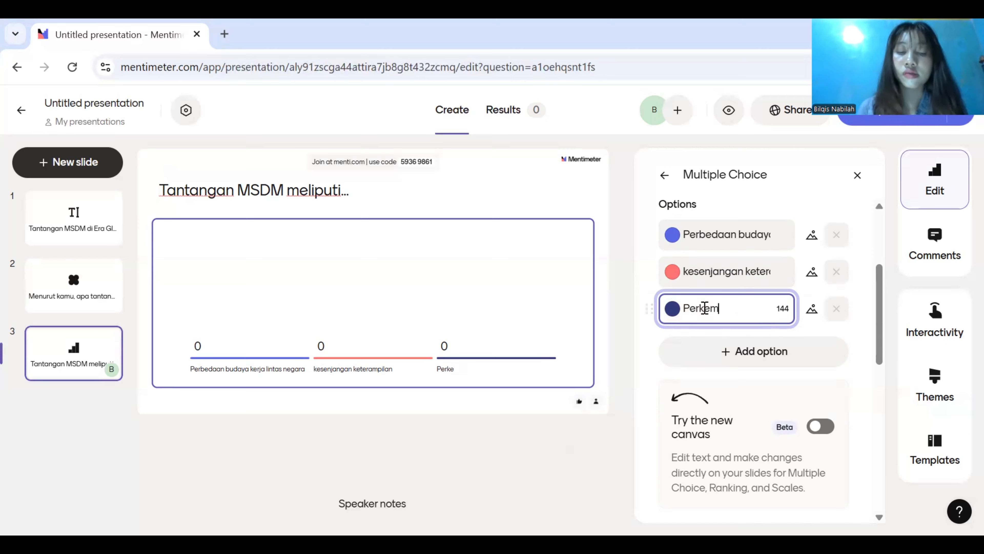
pyautogui.write('bangan te')
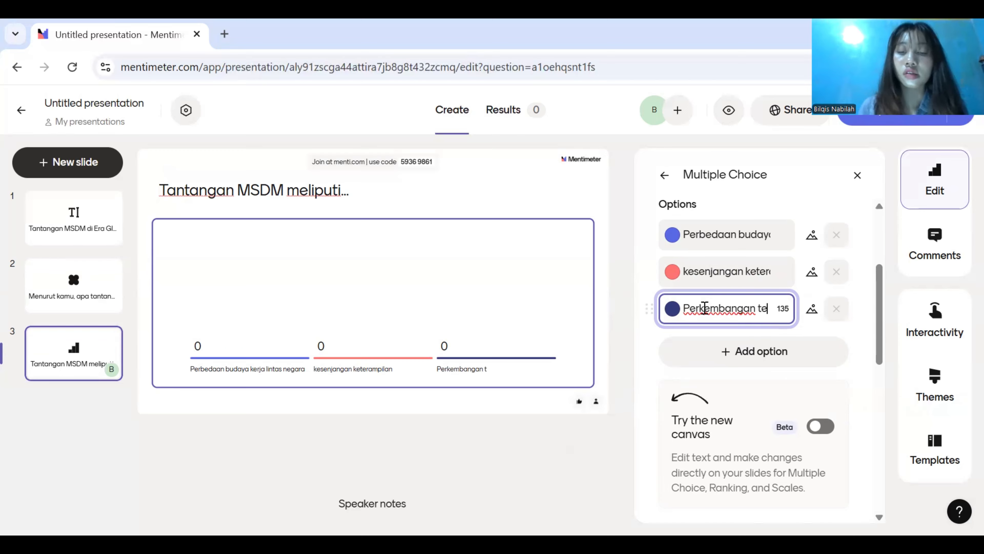
pyautogui.write('knologi ')
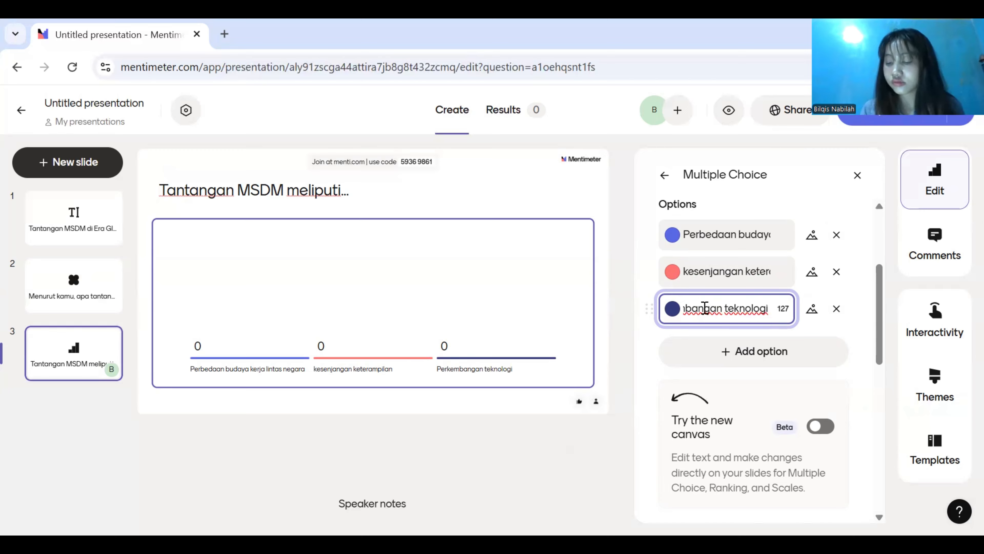
pyautogui.write('yan')
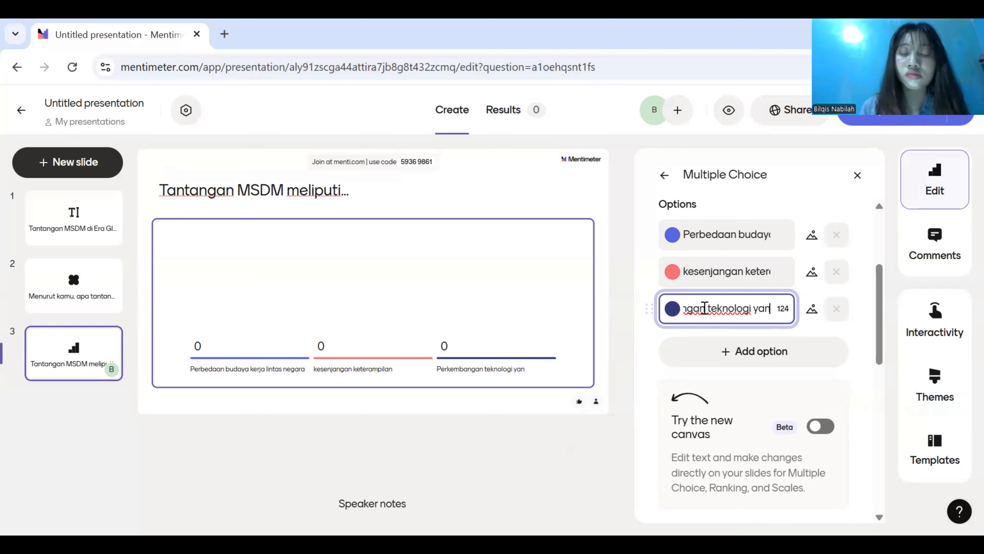
pyautogui.write('g cepat')
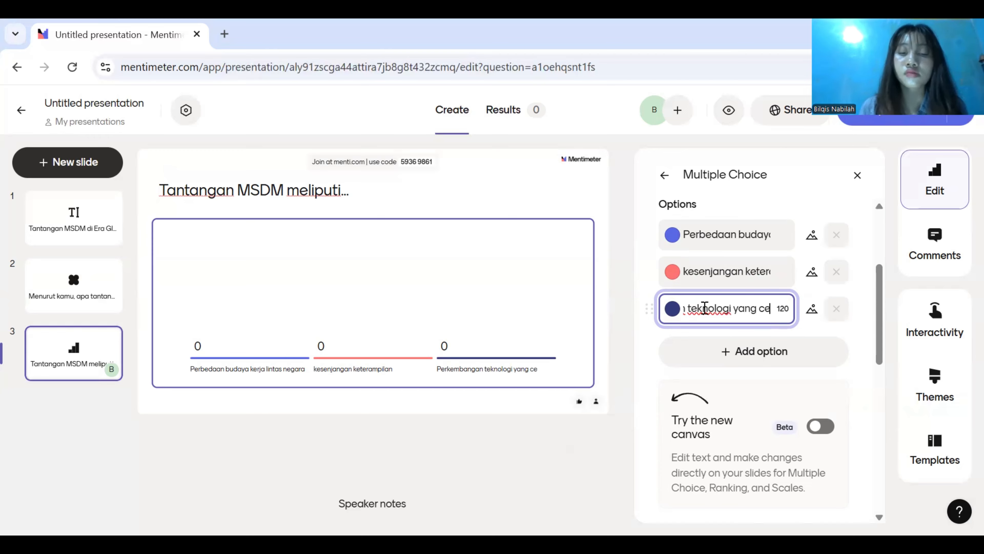
# Step: Add a fourth answer option to the multiple choice question with the text "Persaingan tenaha global"
pyautogui.click(732, 352)
pyautogui.click(732, 351)
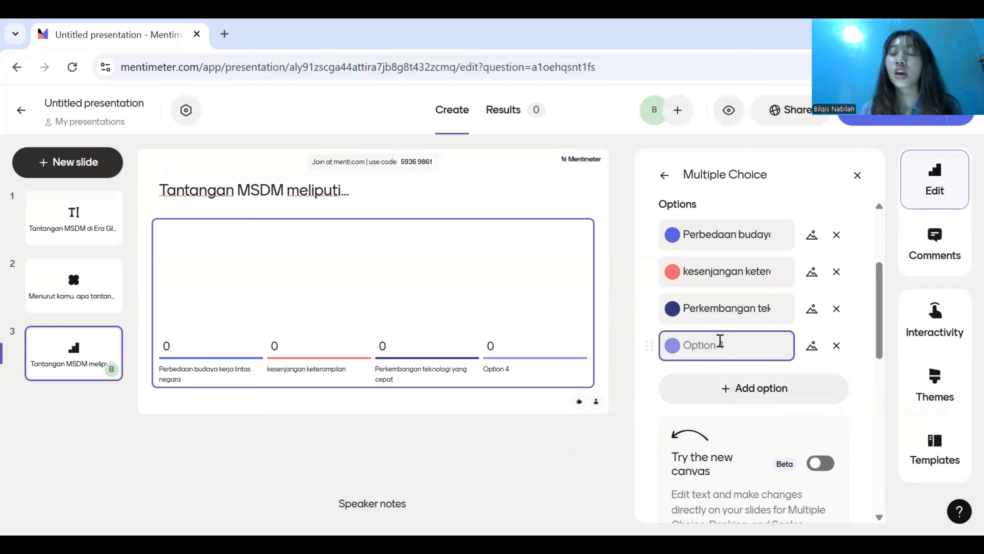
pyautogui.click(720, 341)
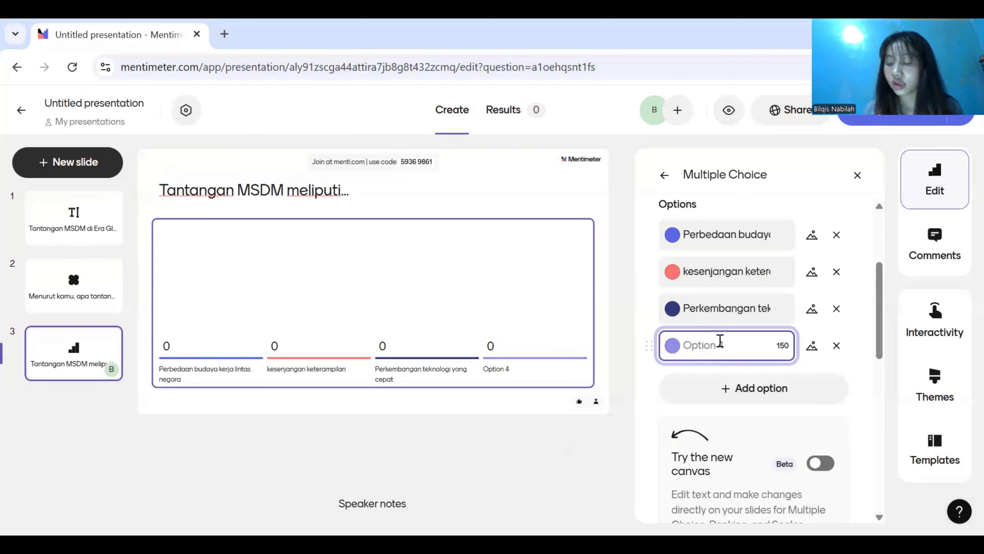
pyautogui.write('pl')
pyautogui.press('BackSpace')
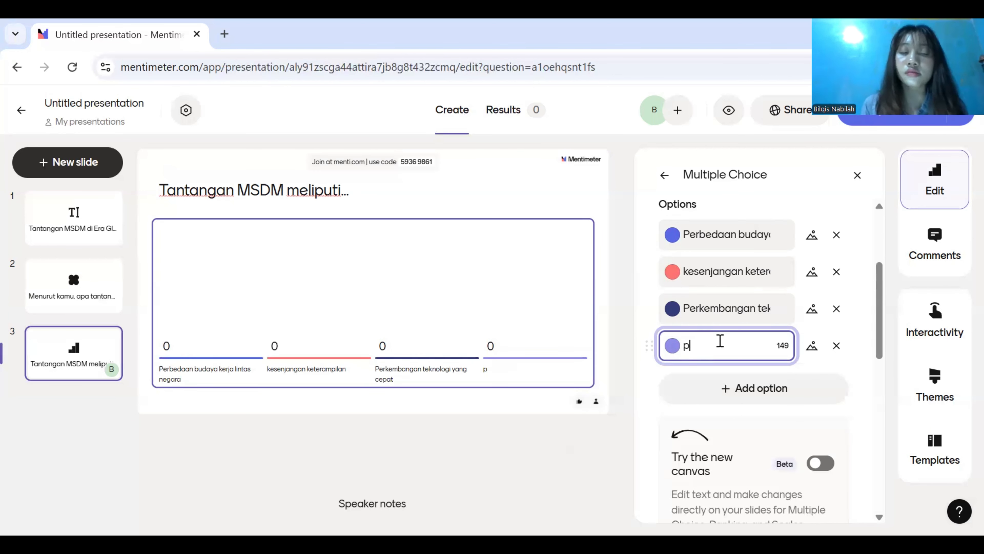
pyautogui.press('BackSpace')
pyautogui.write('P')
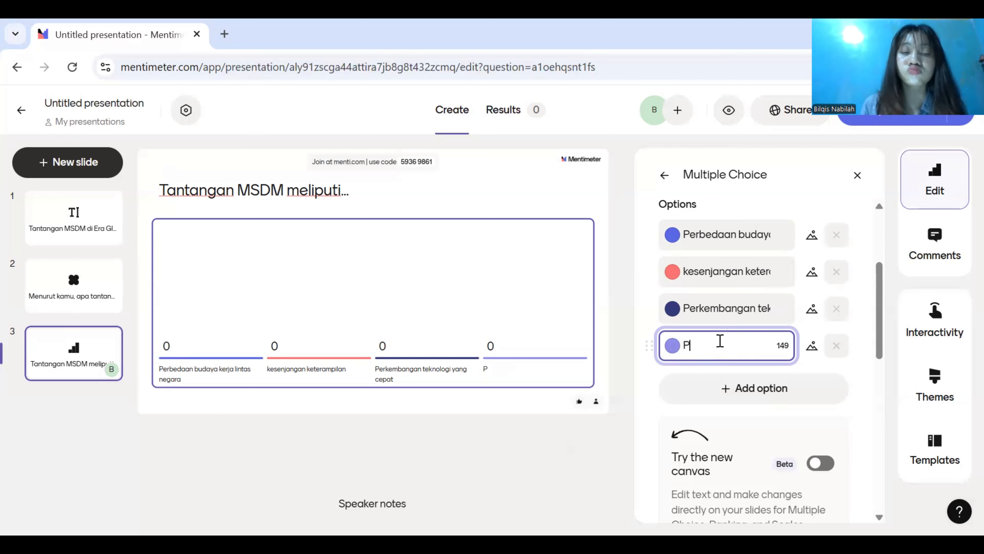
pyautogui.write('ersaingan ')
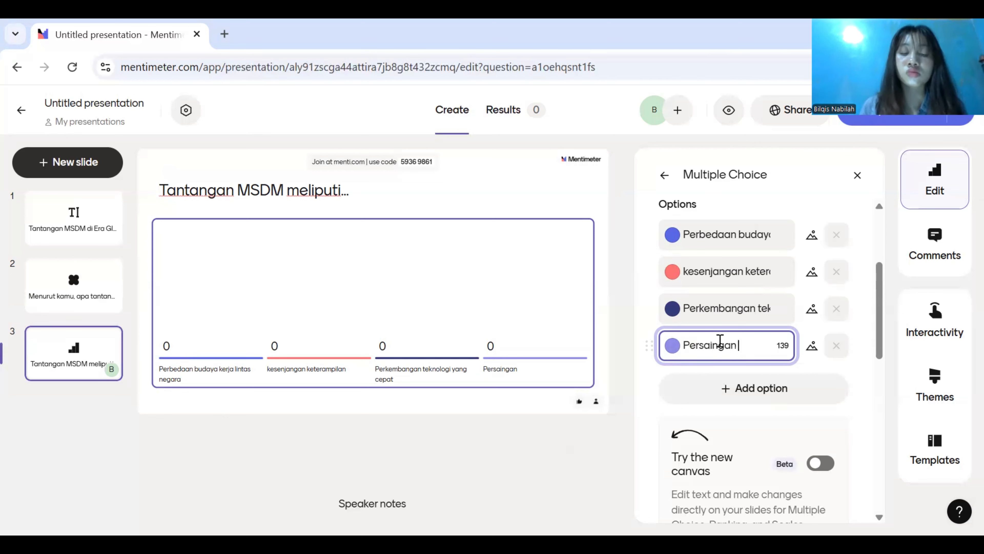
pyautogui.write('tenaha gl')
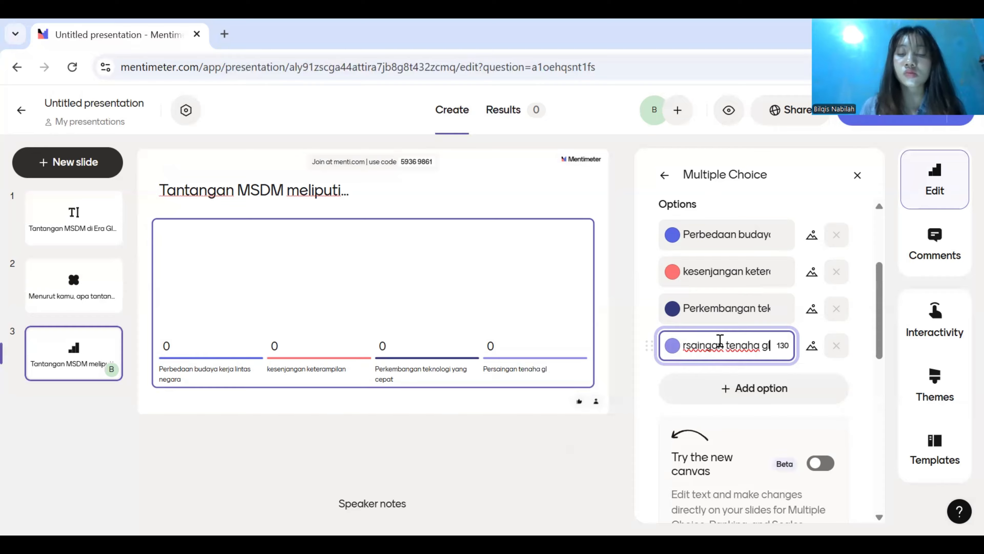
pyautogui.write('obal')
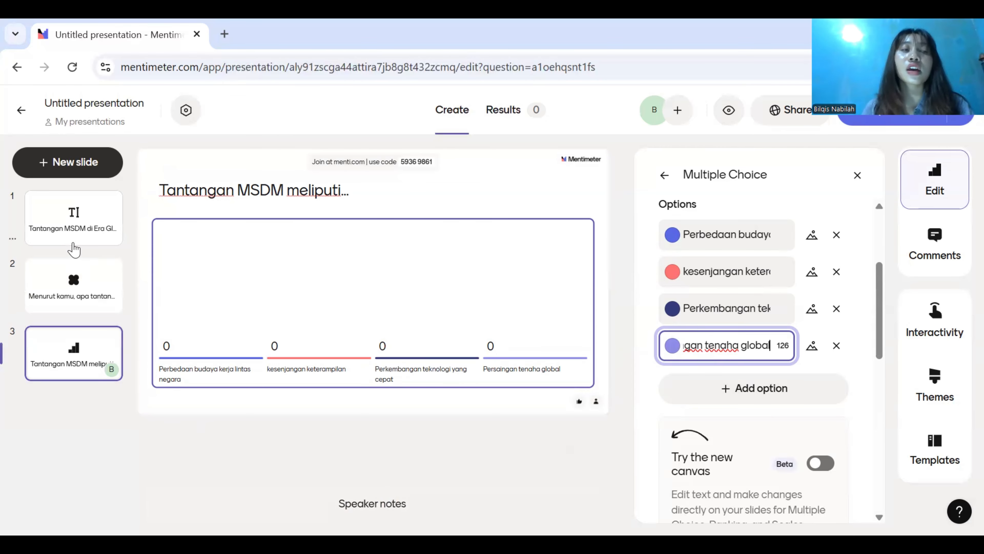
pyautogui.click(60, 167)
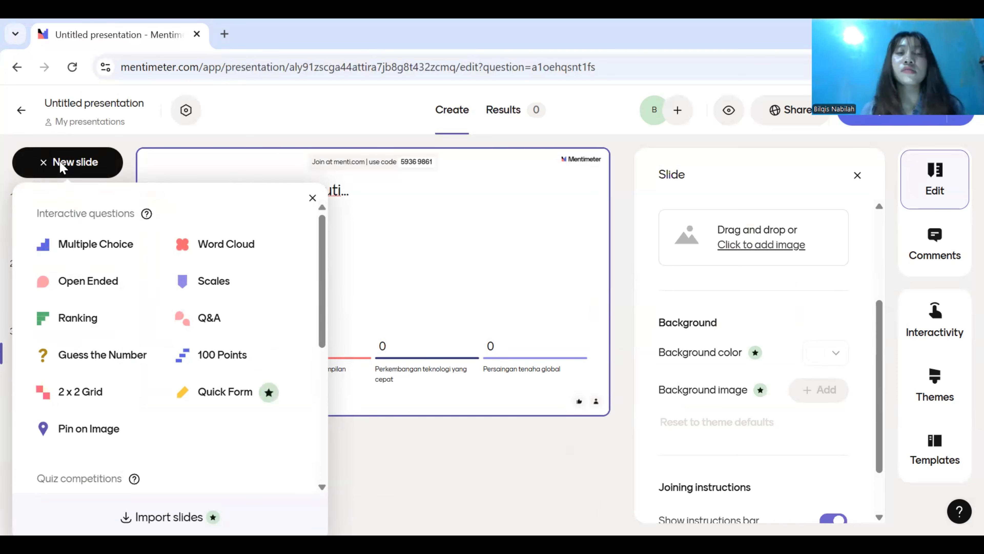
pyautogui.moveTo(445, 173); pyautogui.dragTo(431, 193)
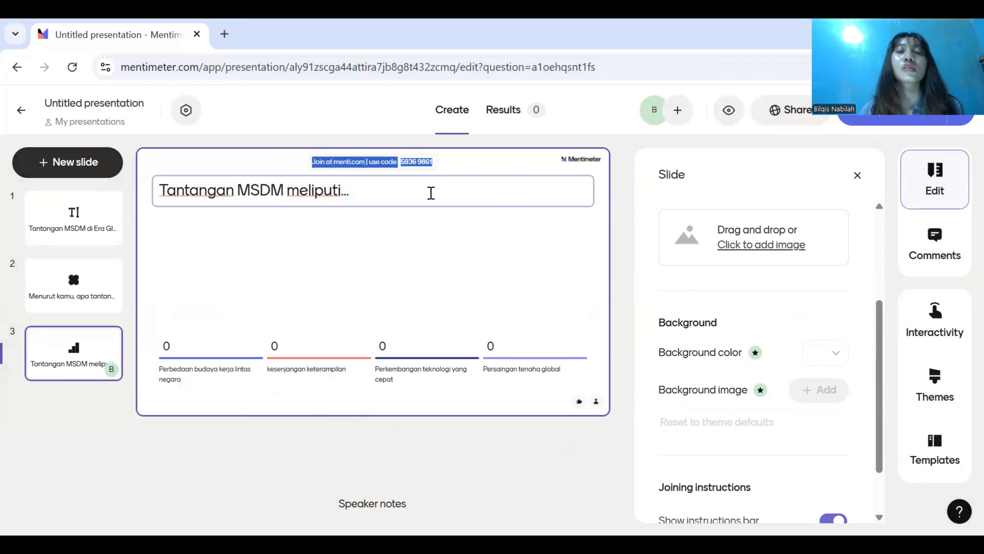
# Step: Add a Ranking question slide as the fourth slide of the presentation
pyautogui.click(431, 193)
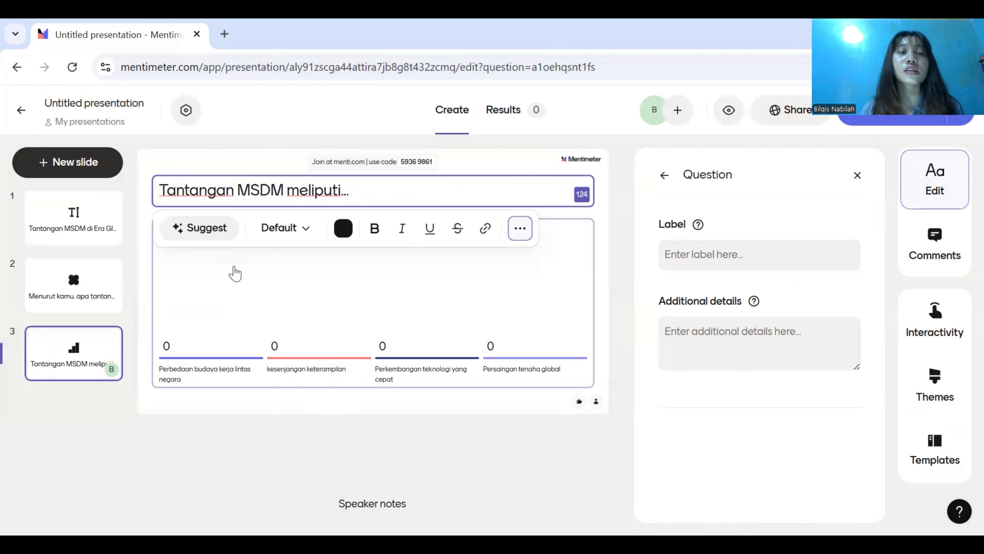
pyautogui.click(64, 167)
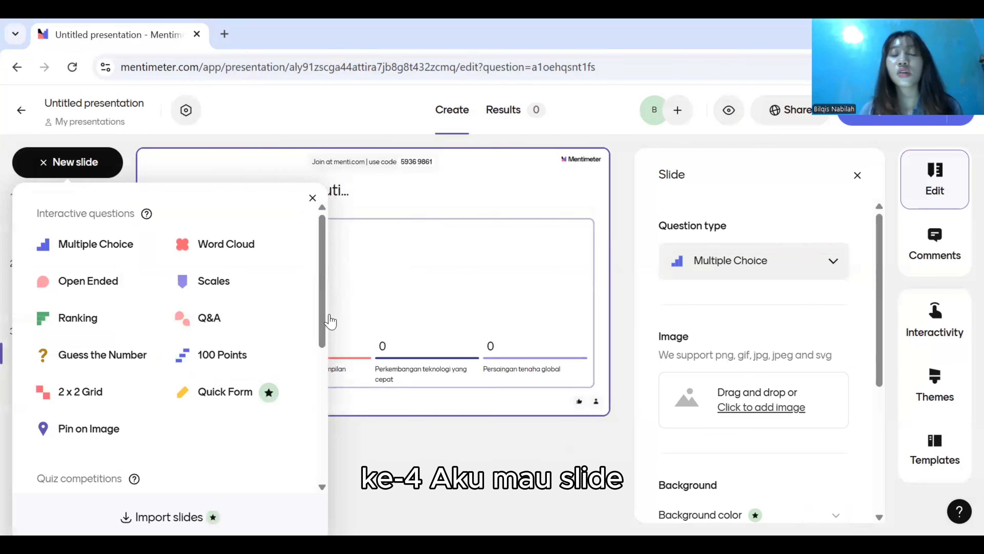
pyautogui.scroll(-1, 321, 330)
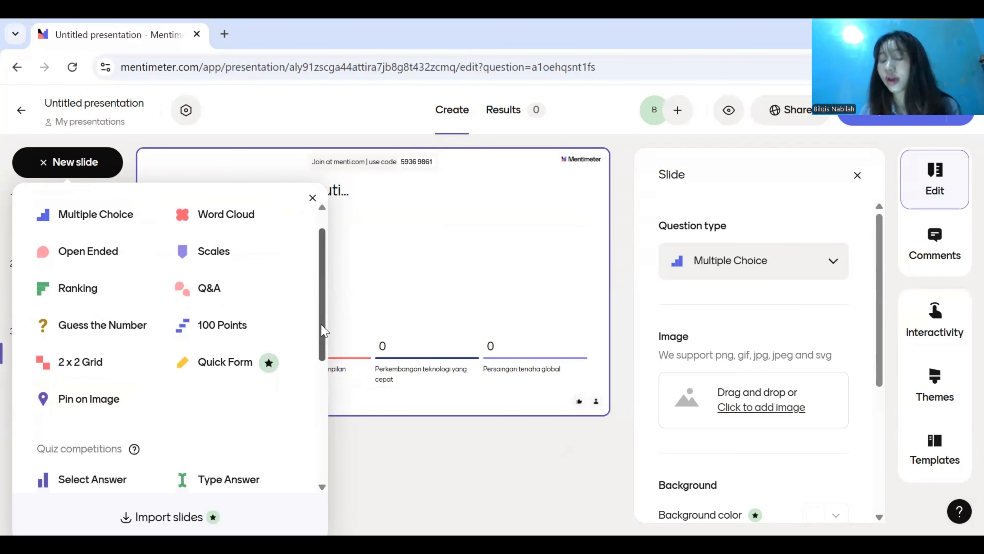
pyautogui.scroll(1, 319, 322)
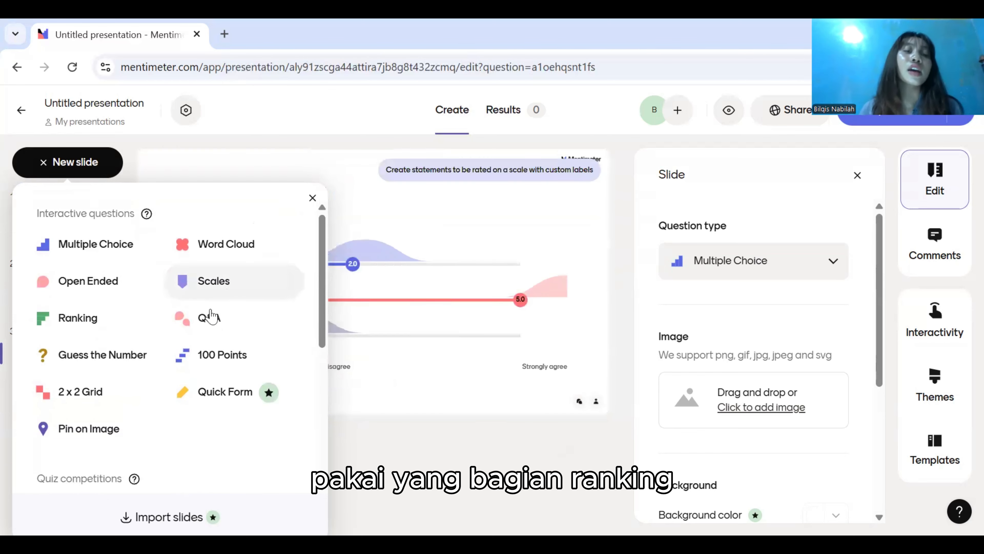
pyautogui.moveTo(67, 325); pyautogui.dragTo(67, 327)
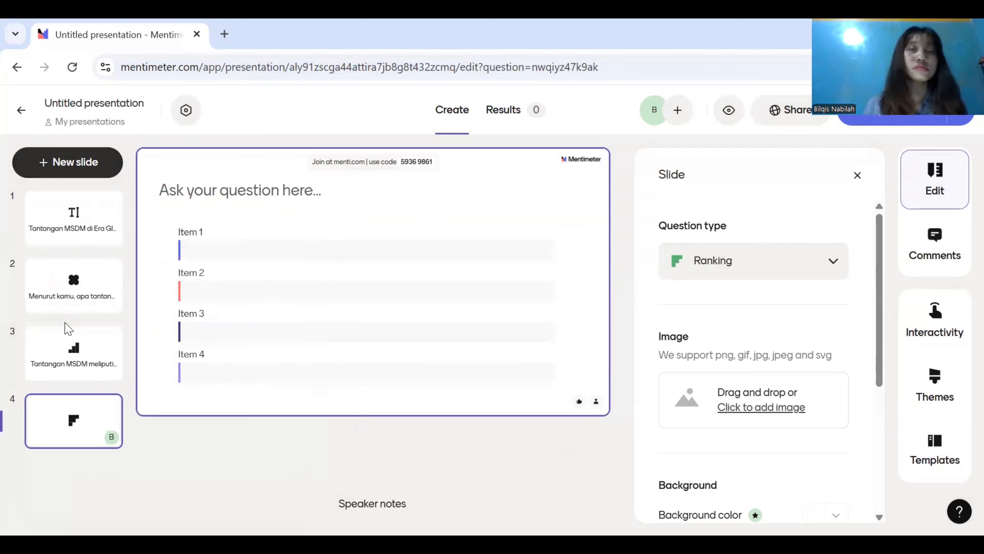
# Step: Set the ranking slide's question to "Urutkan tantangan MSDM berikut ini dari yang paling berdampakm hingga paling rendah dampaknya."
pyautogui.click(235, 192)
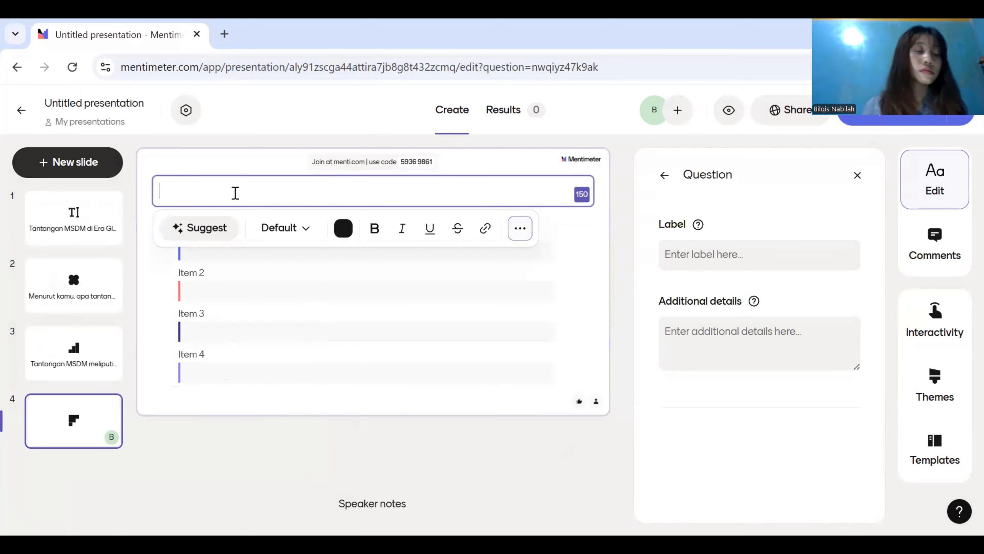
pyautogui.write('Urut')
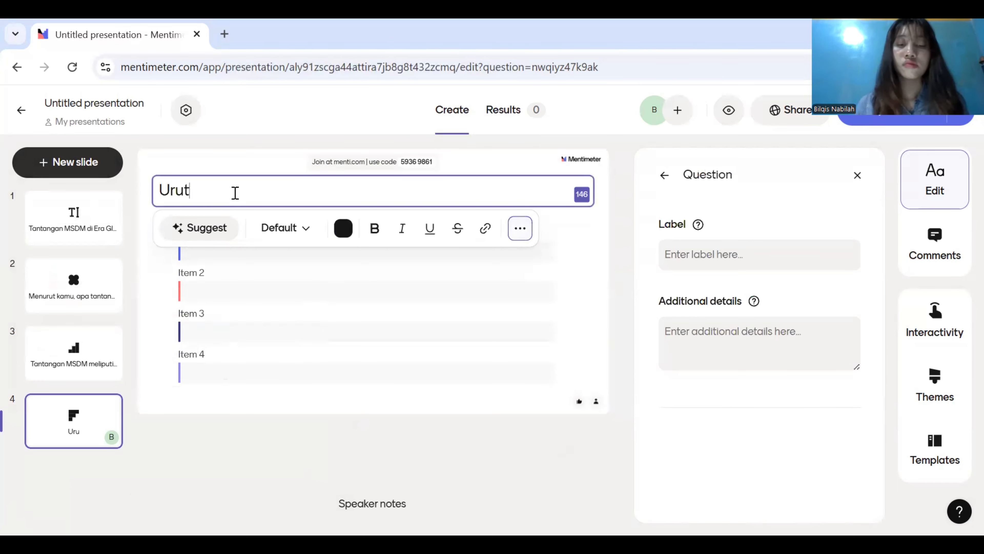
pyautogui.write('kan tantangan ')
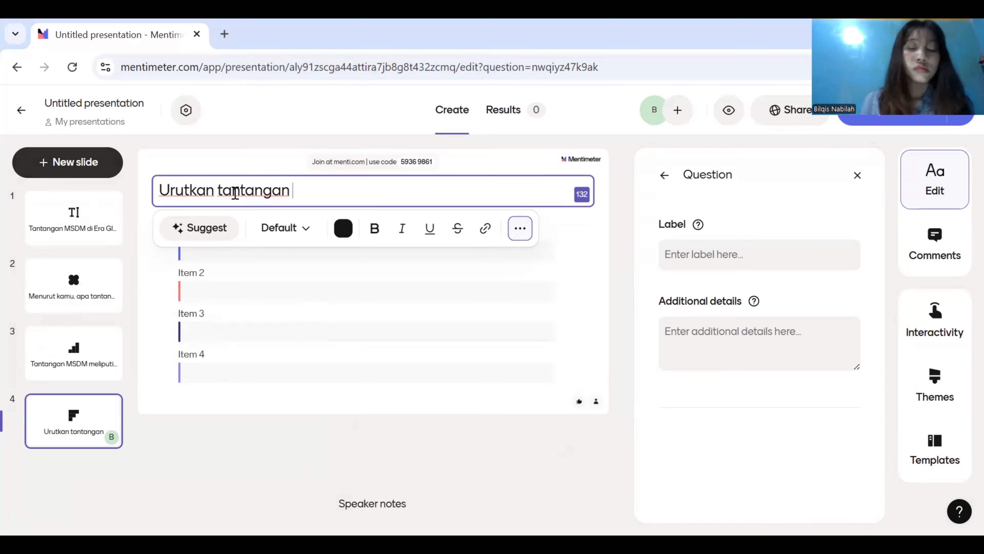
pyautogui.write('MSDM b')
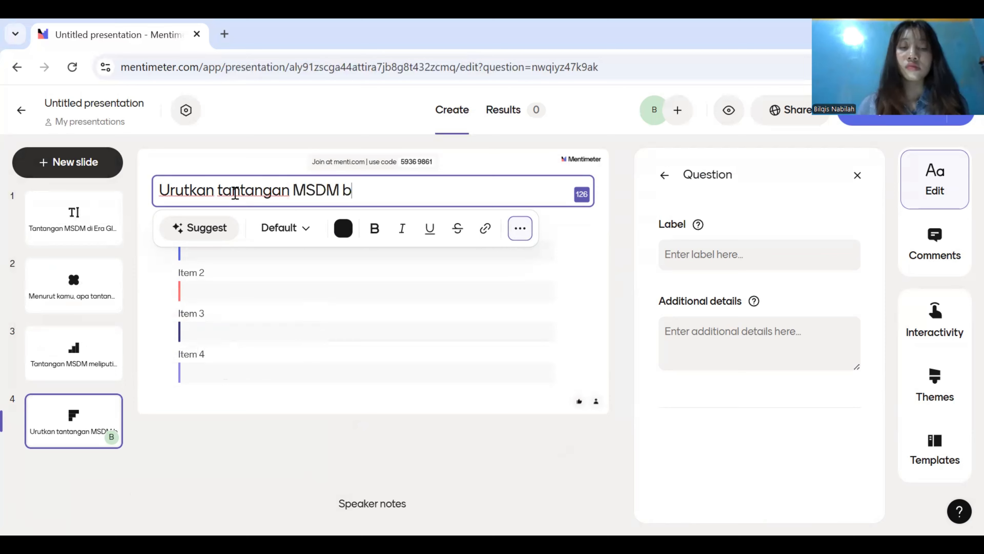
pyautogui.write('erikut ')
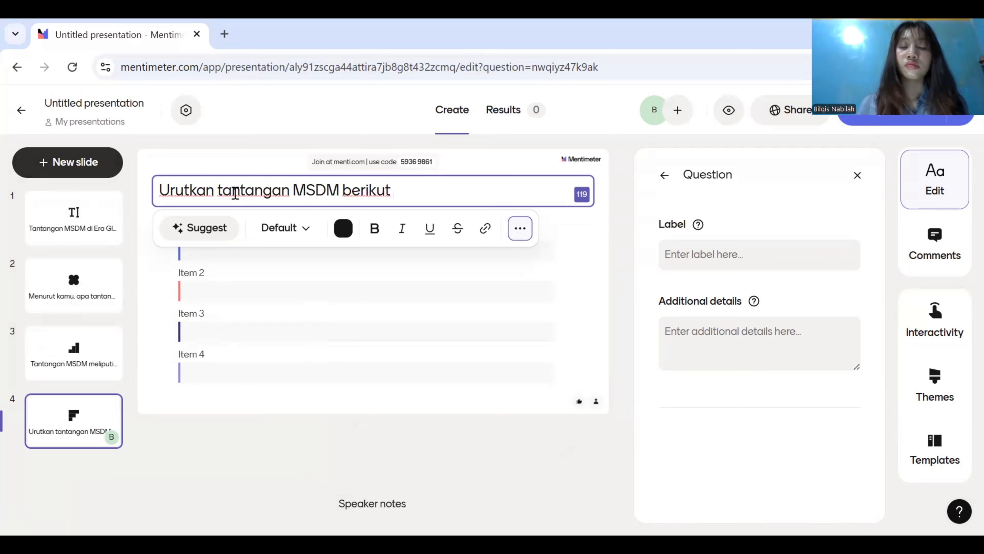
pyautogui.write('ini')
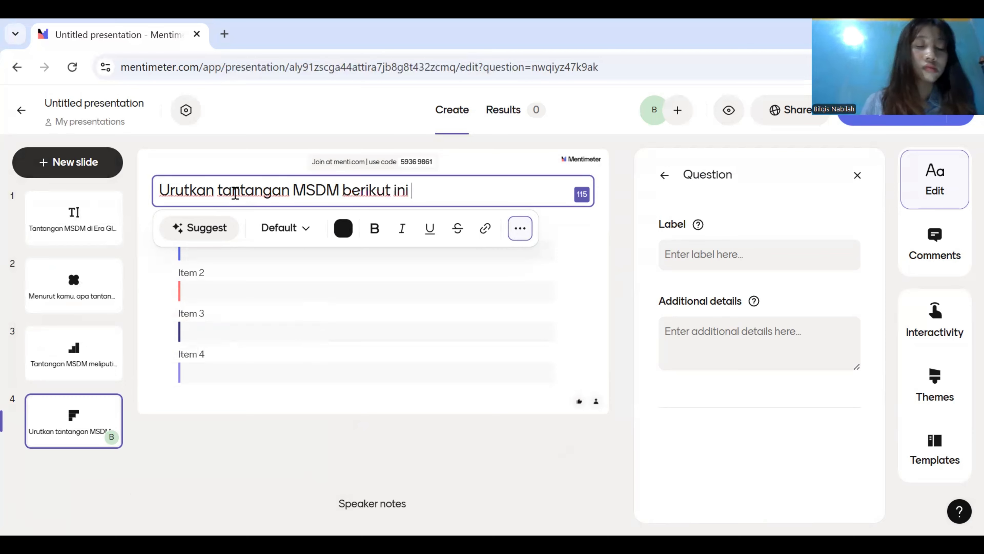
pyautogui.write(' dari yan')
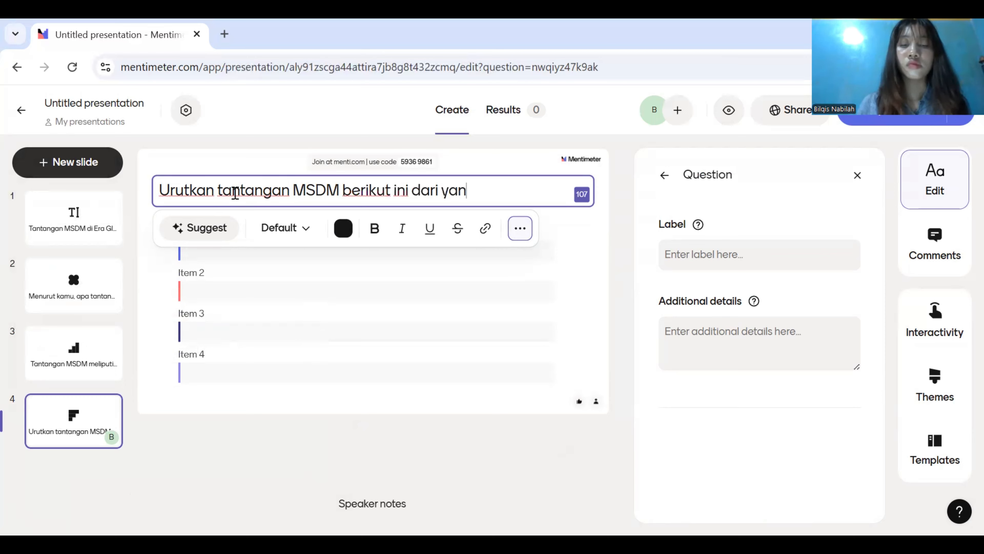
pyautogui.write('g paling be')
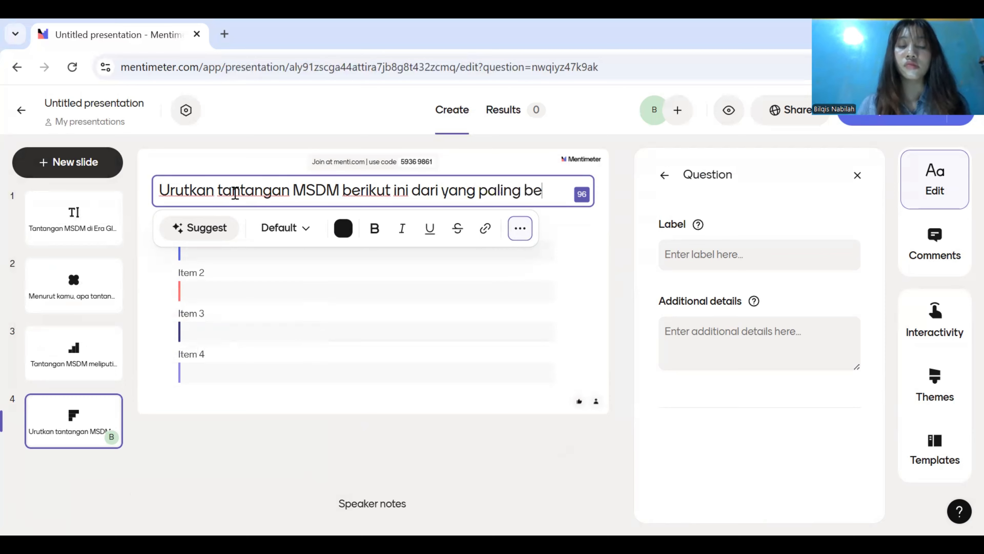
pyautogui.write('rdampak')
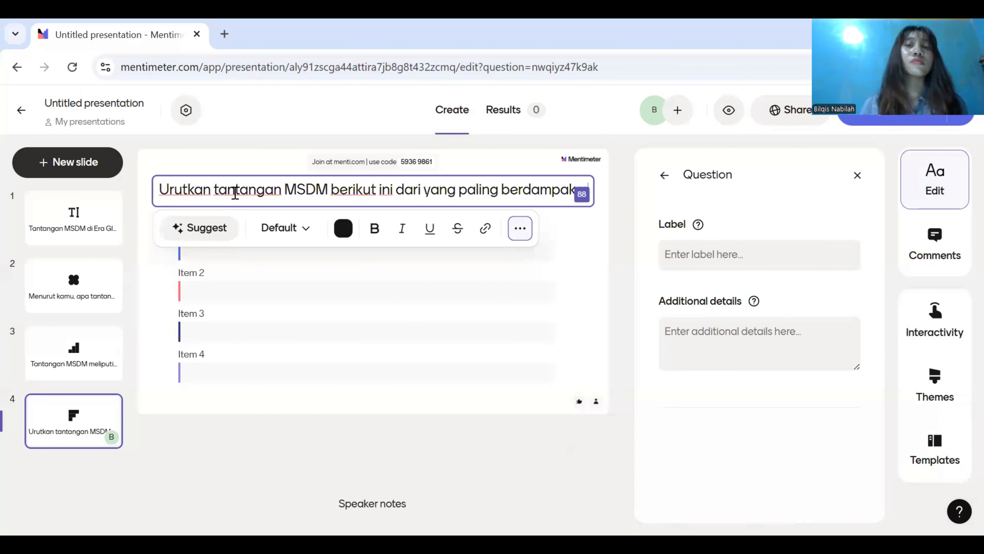
pyautogui.write('m')
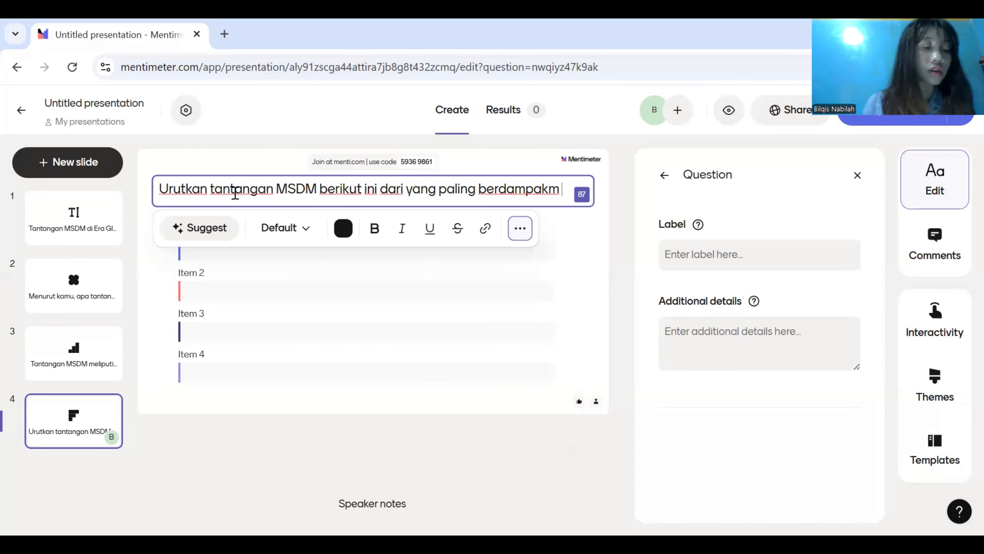
pyautogui.write(' hingga')
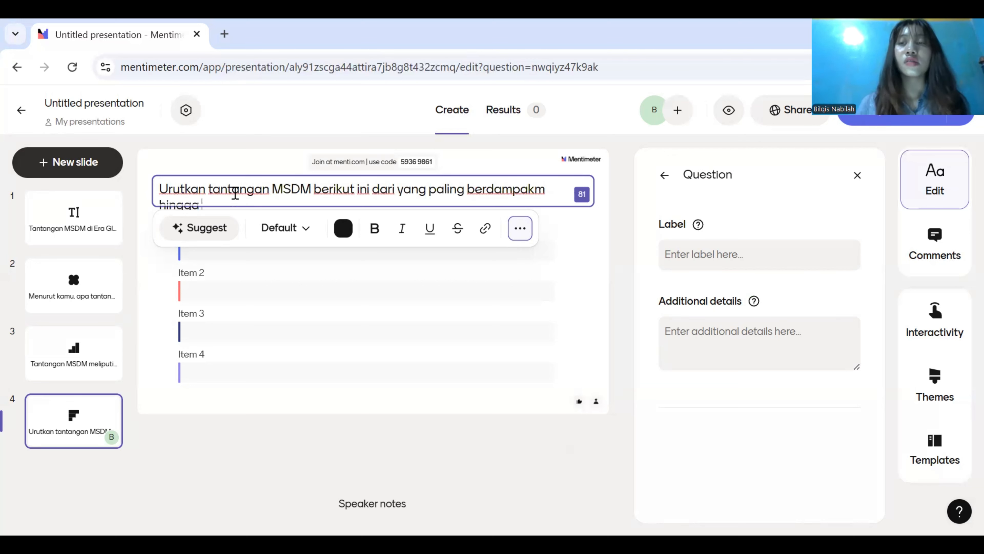
pyautogui.write(' paling r')
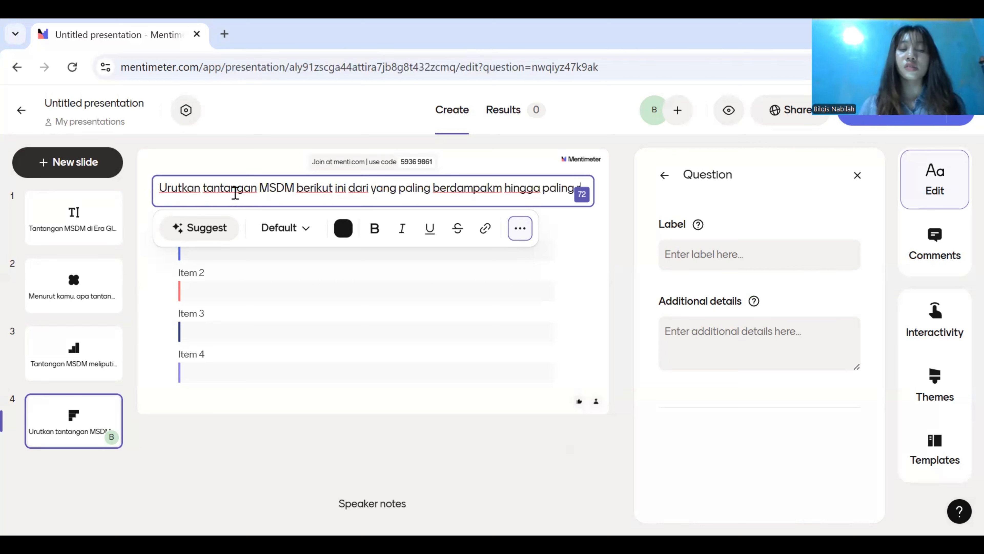
pyautogui.write('endah damp')
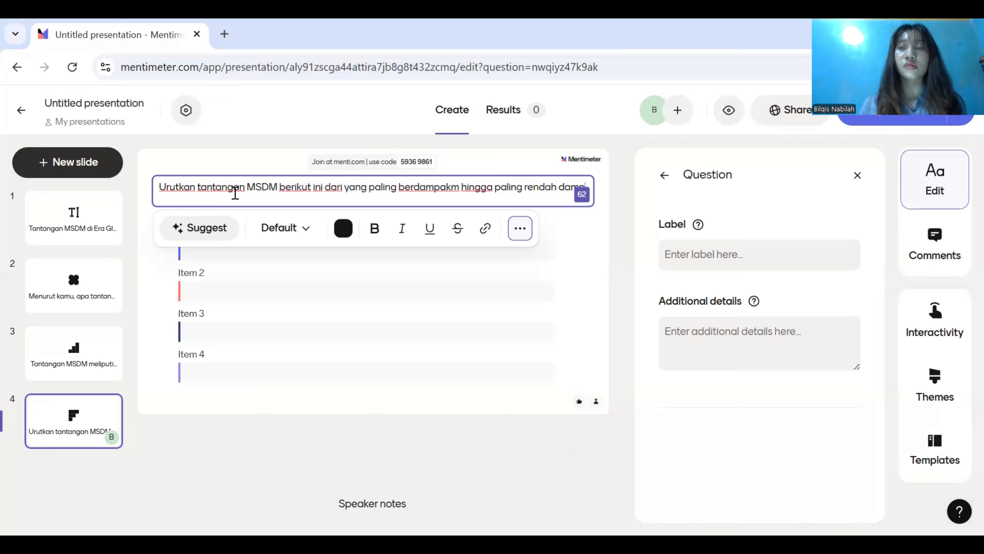
pyautogui.write('aknya.')
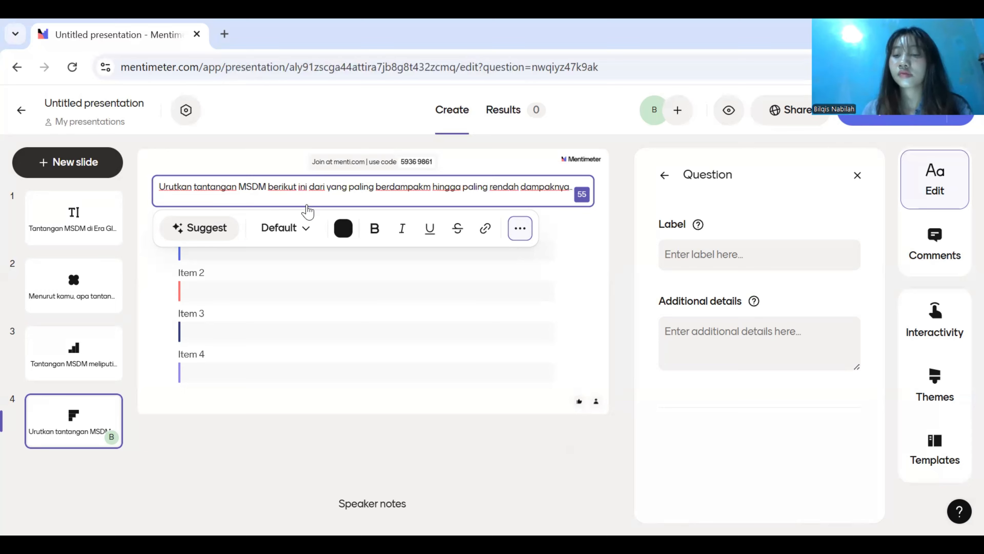
# Step: Set the first item of the ranking question to "Turnover karyawan"
pyautogui.click(266, 288)
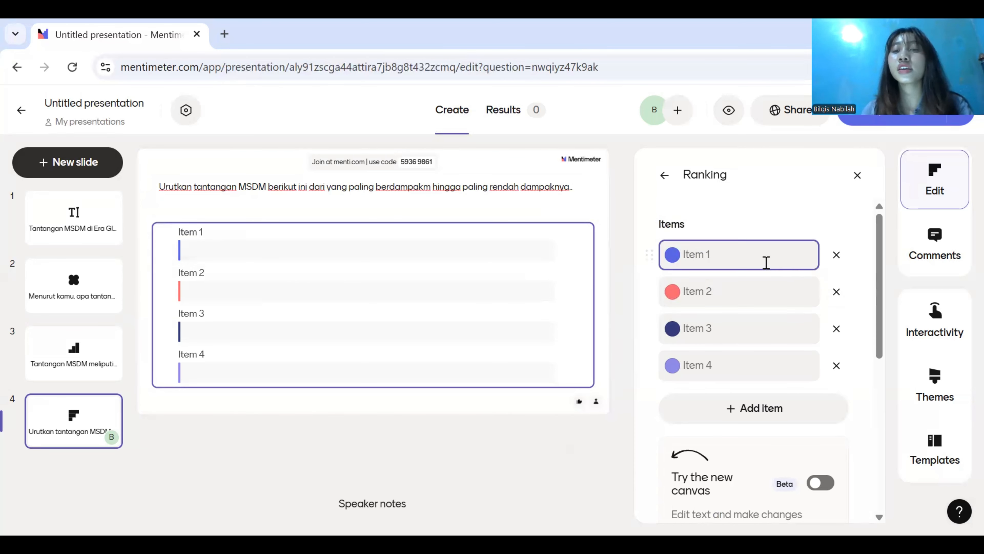
pyautogui.click(766, 263)
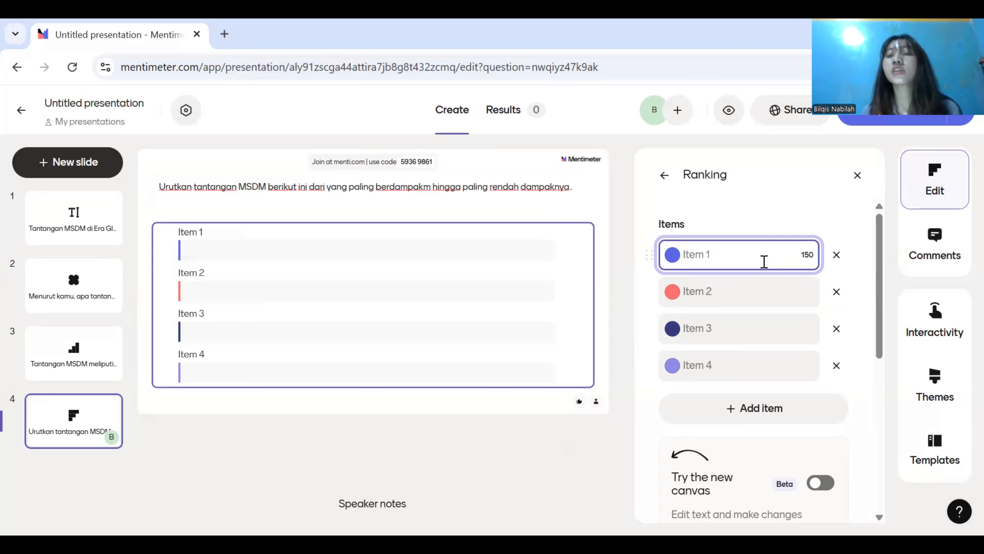
pyautogui.write('Tur')
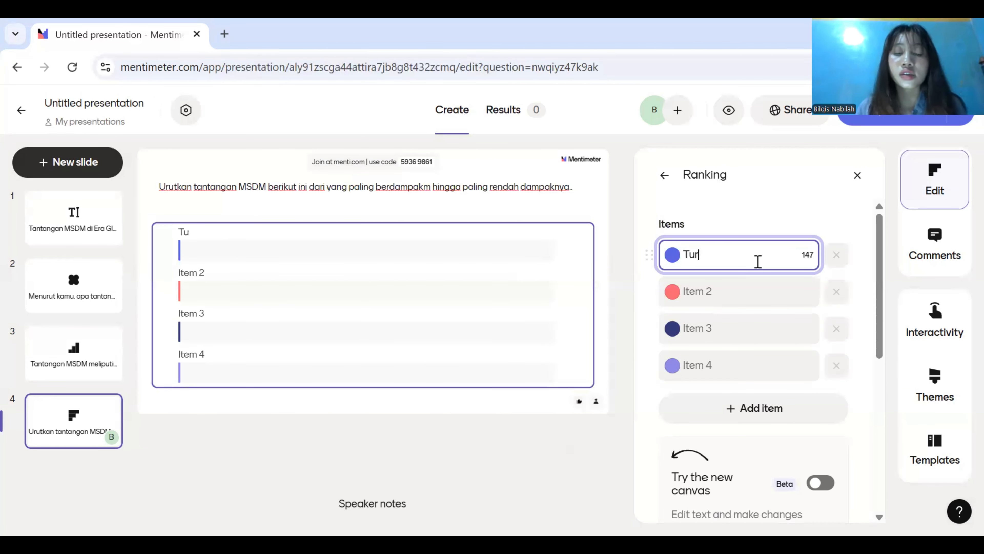
pyautogui.write('nover ')
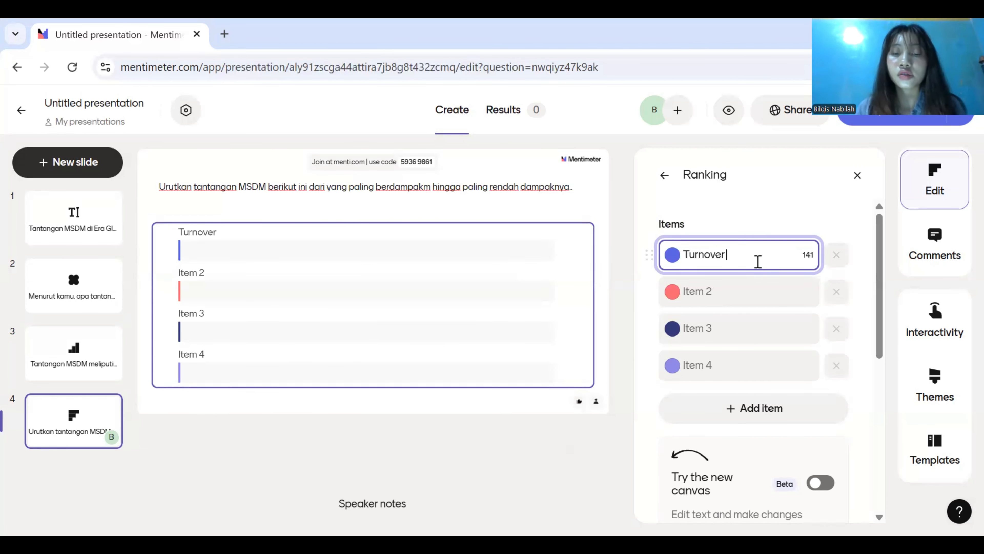
pyautogui.write('karyawan')
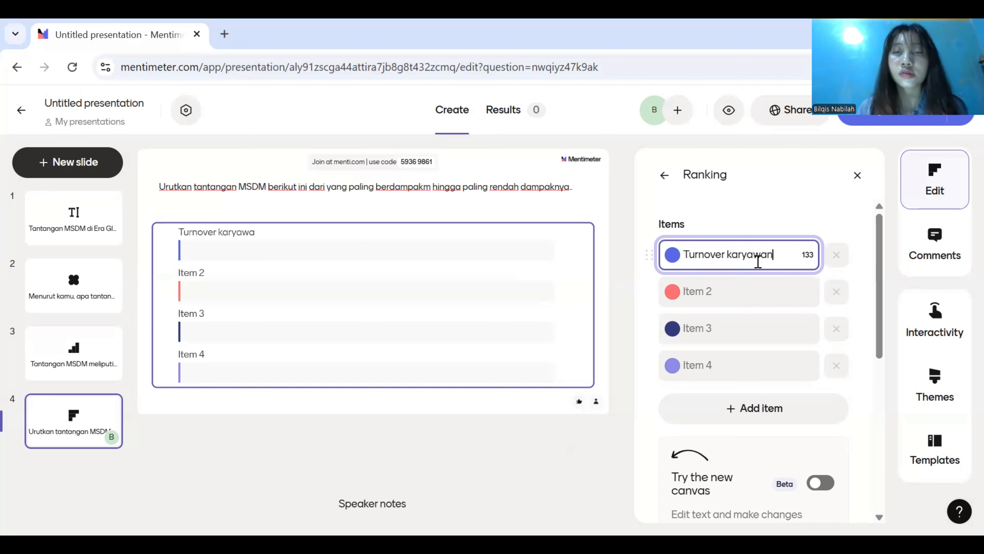
# Step: Set the second item of the ranking question to "produktivitas kerja"
pyautogui.click(725, 299)
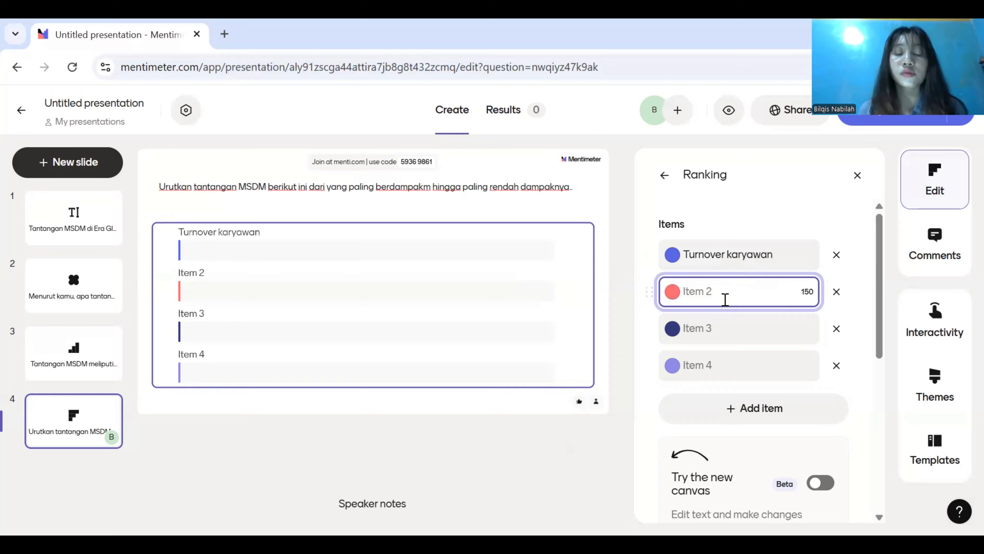
pyautogui.write('pro')
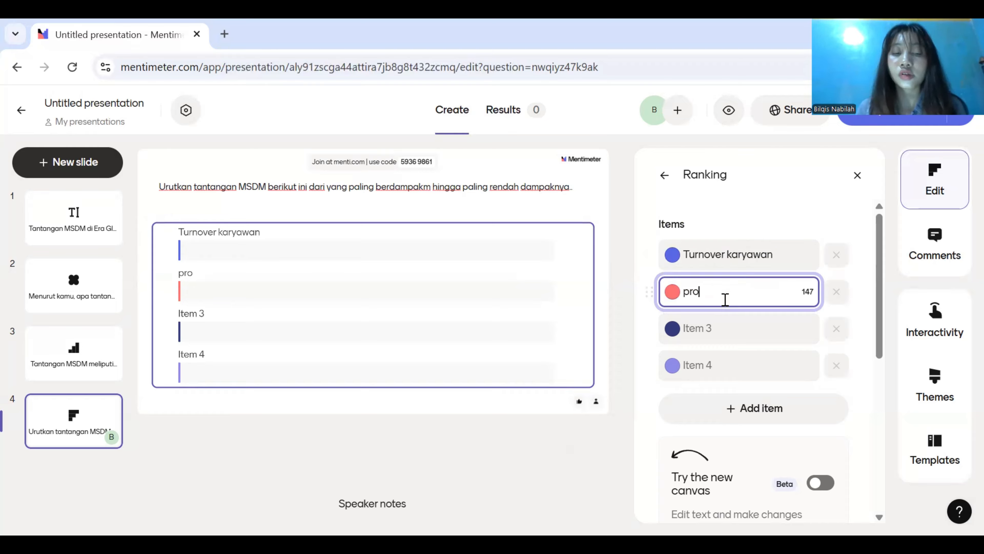
pyautogui.write('duktivitas kerja')
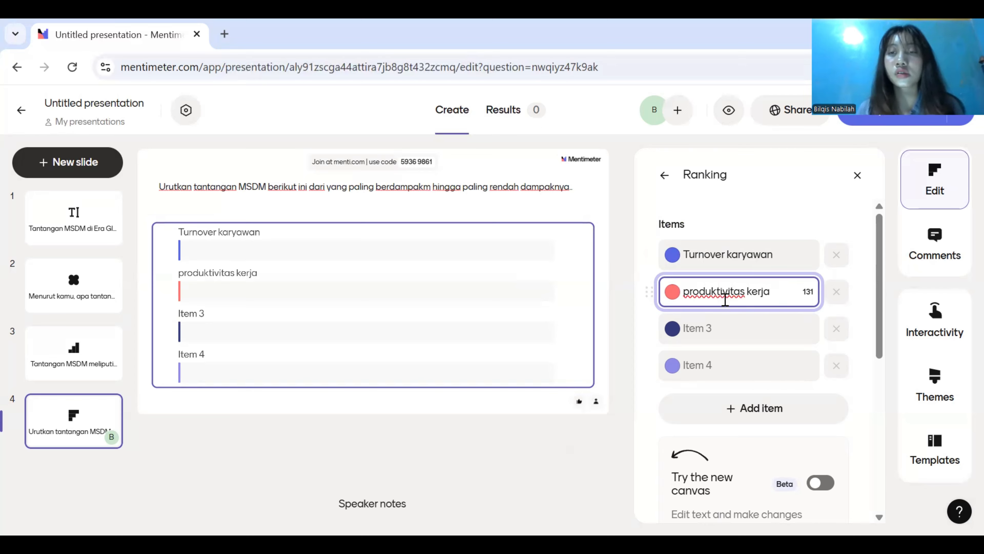
# Step: Set the third item of the ranking question to "kualitas SDM"
pyautogui.click(718, 330)
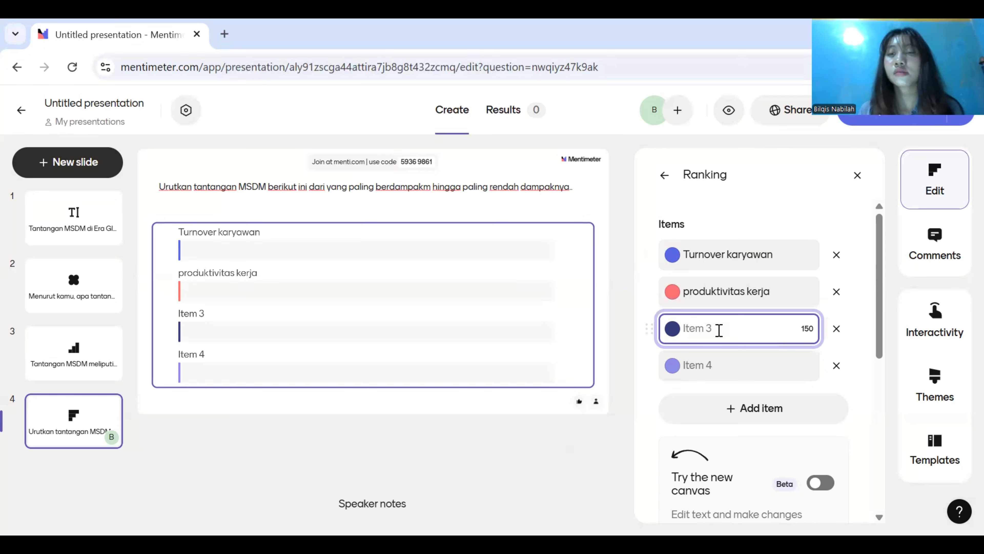
pyautogui.write('kual')
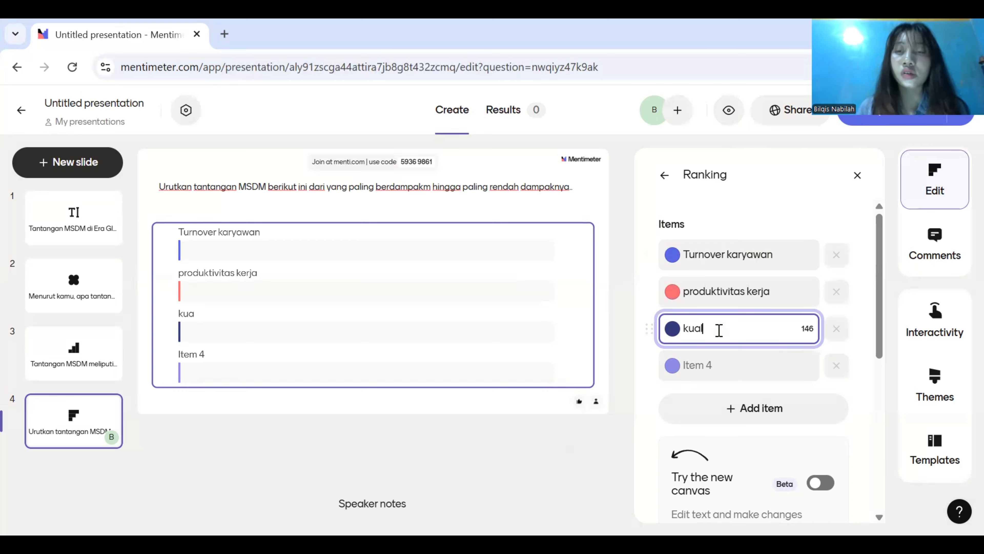
pyautogui.write('itas ')
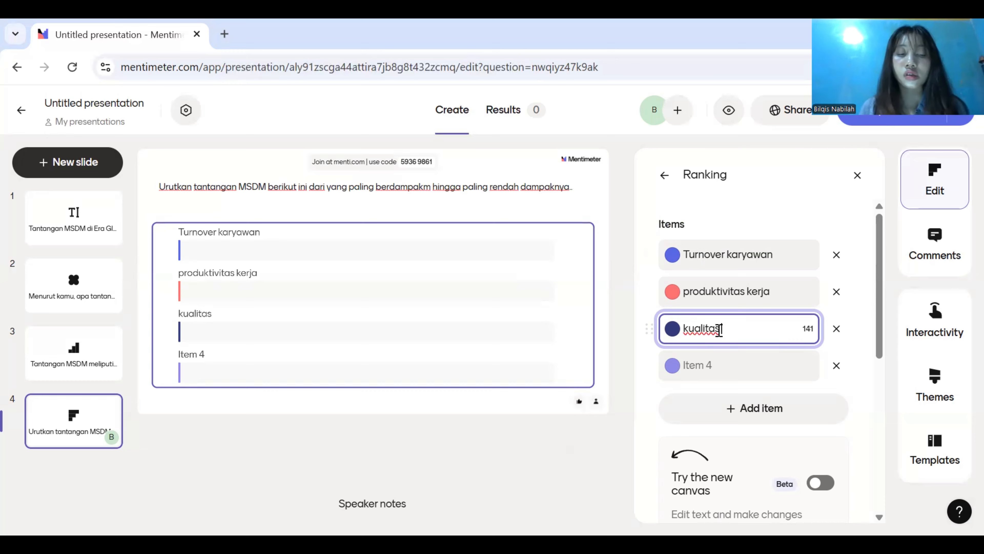
pyautogui.write('SDM')
# Step: Set the fourth item of the ranking question to "Stabilitas organisasi"
pyautogui.click(708, 367)
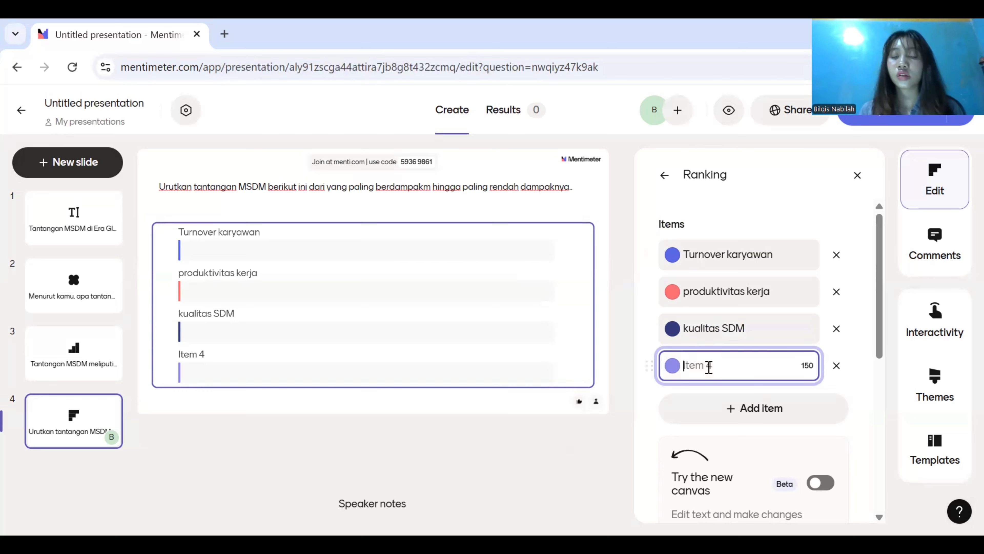
pyautogui.write('S')
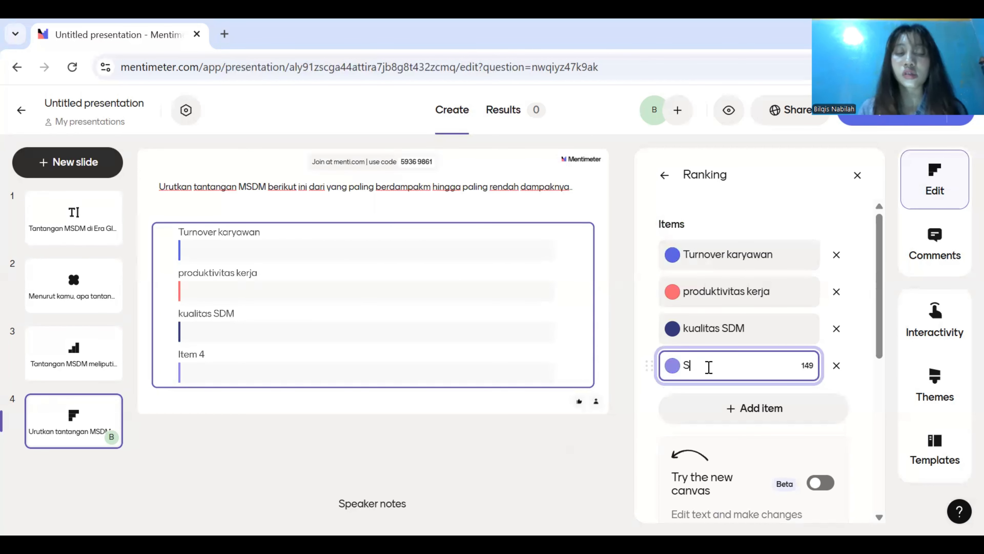
pyautogui.write('tabilitas o')
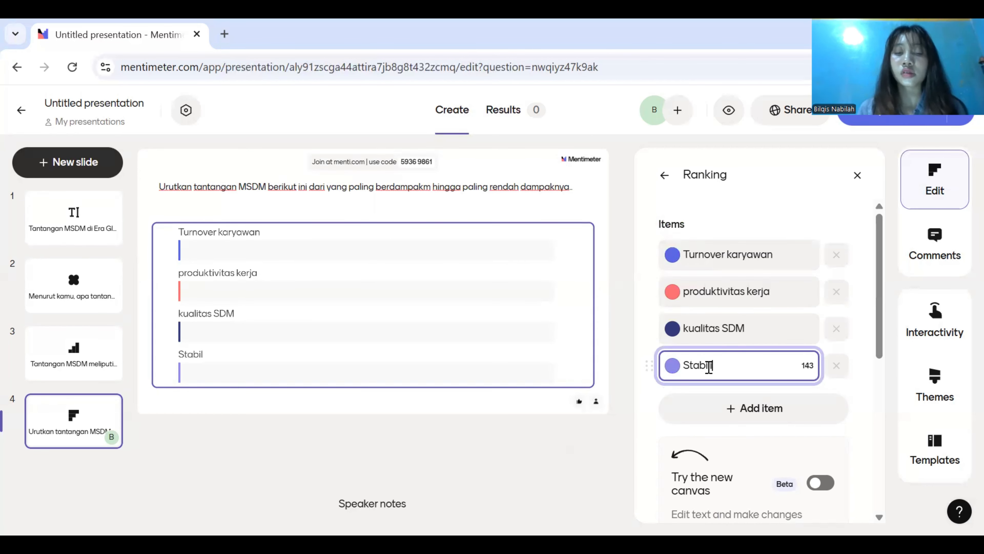
pyautogui.write('rganisasi')
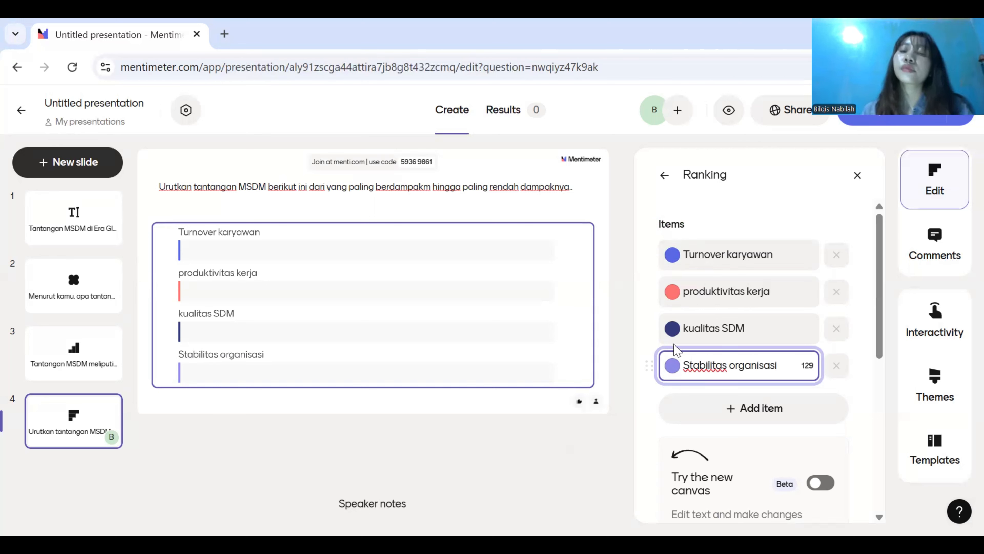
pyautogui.moveTo(880, 329); pyautogui.dragTo(875, 490)
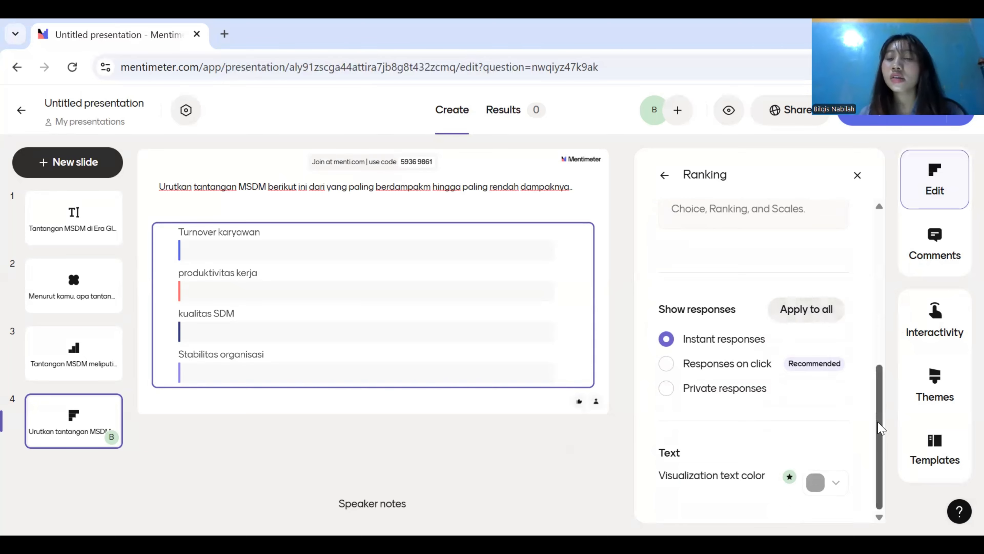
# Step: Enable choosing correct answers for the "Tantangan MSDM meliputi..." multiple choice question on slide 3
pyautogui.moveTo(879, 427); pyautogui.dragTo(857, 292)
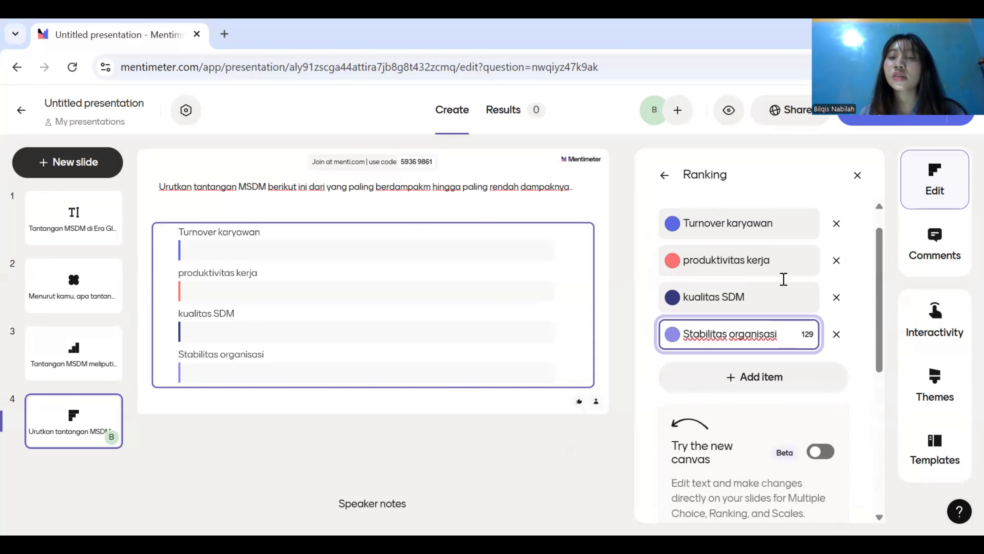
pyautogui.click(91, 358)
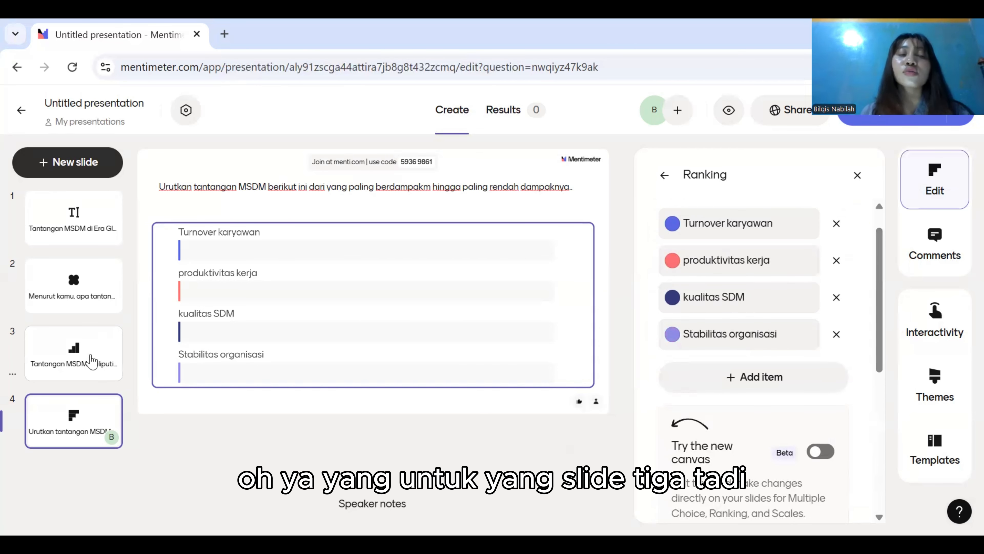
pyautogui.click(91, 358)
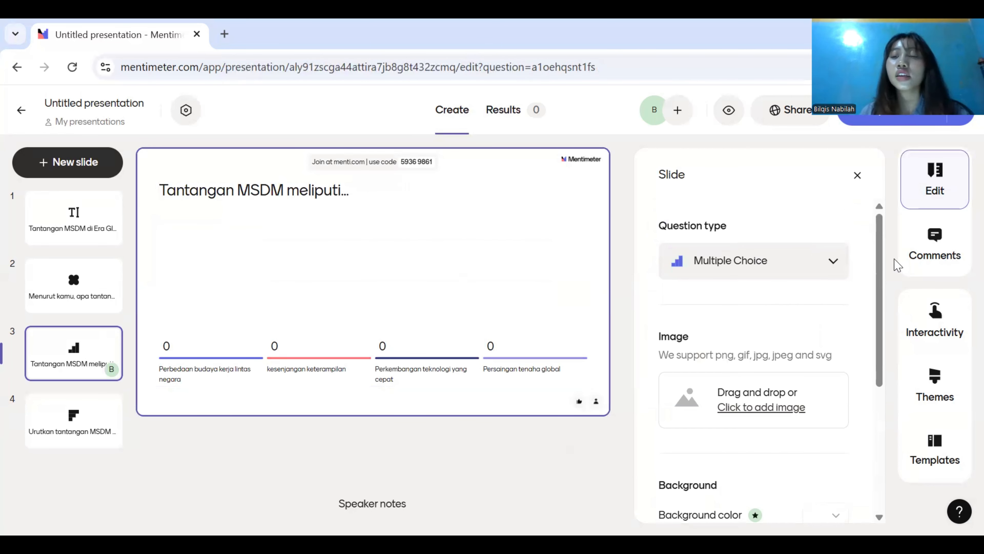
pyautogui.moveTo(880, 286); pyautogui.dragTo(874, 336)
pyautogui.click(495, 334)
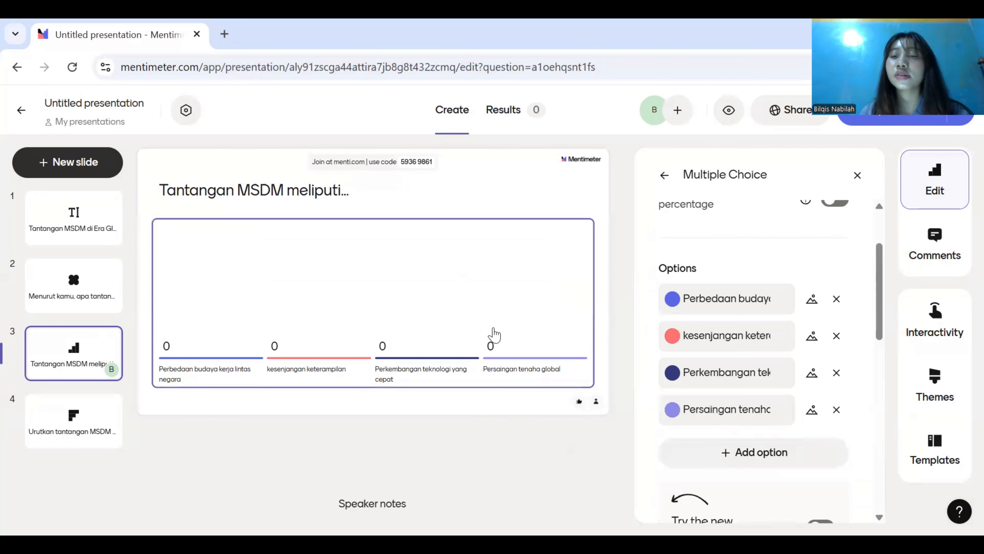
pyautogui.moveTo(880, 297); pyautogui.dragTo(878, 374)
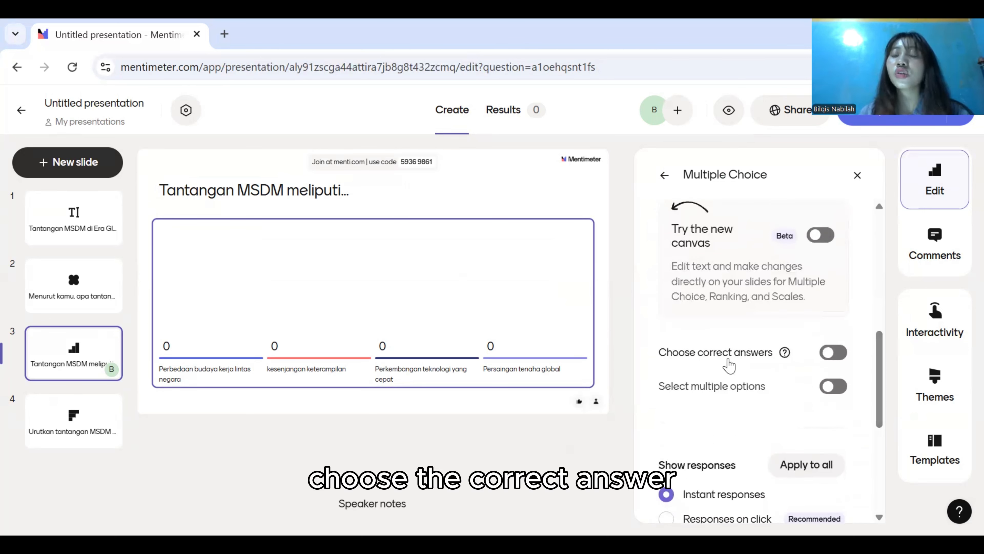
pyautogui.click(833, 352)
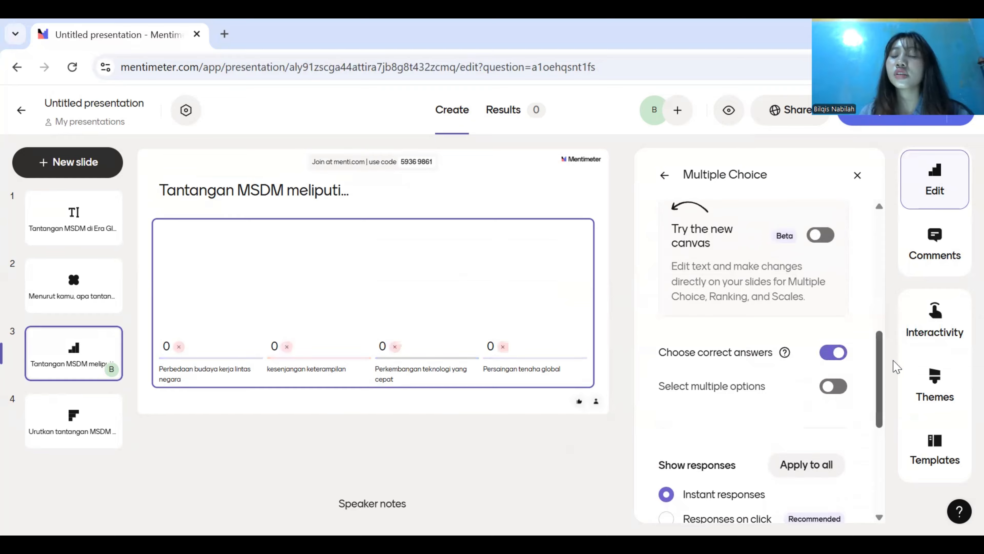
# Step: Mark all four options of the multiple choice question as correct answers
pyautogui.scroll(5, 872, 323)
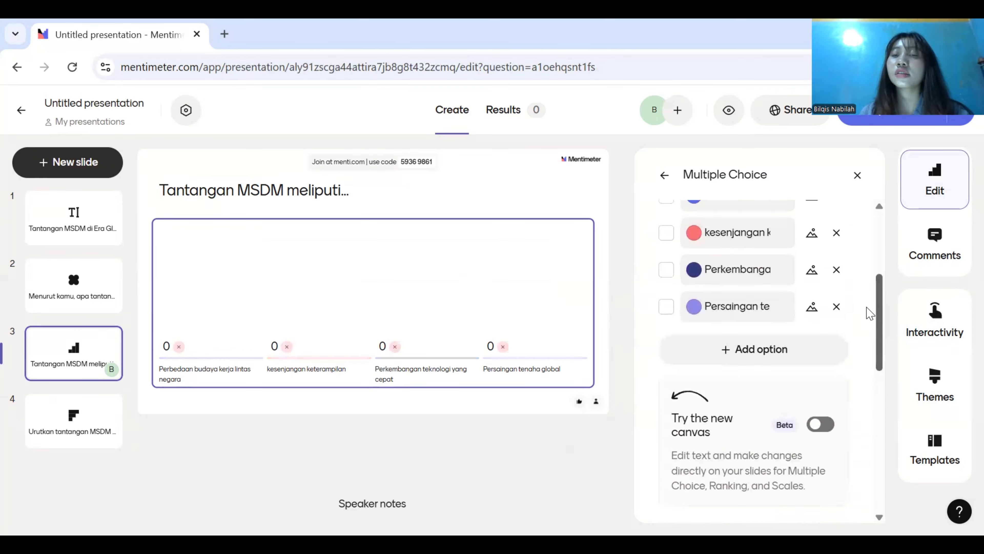
pyautogui.scroll(3, 868, 310)
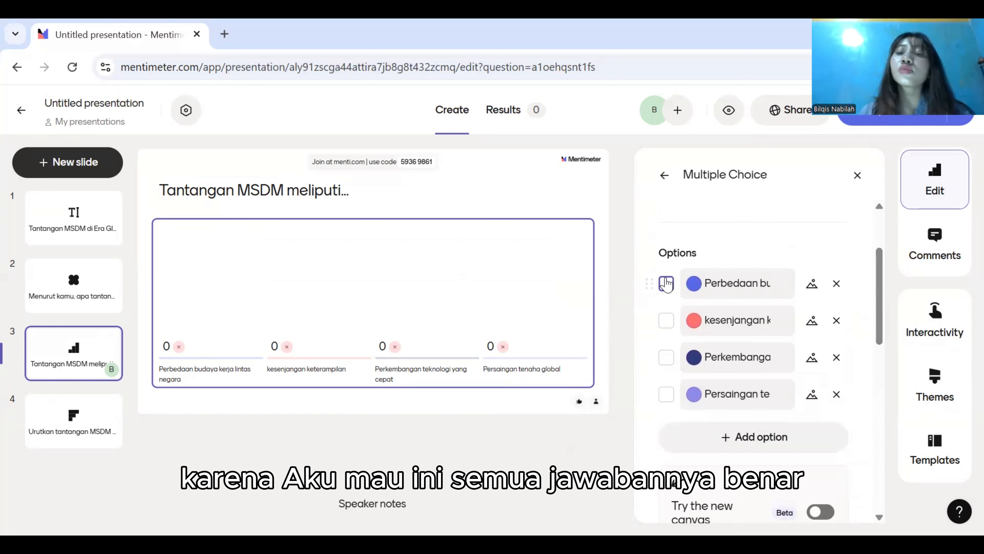
pyautogui.click(666, 283)
pyautogui.click(666, 320)
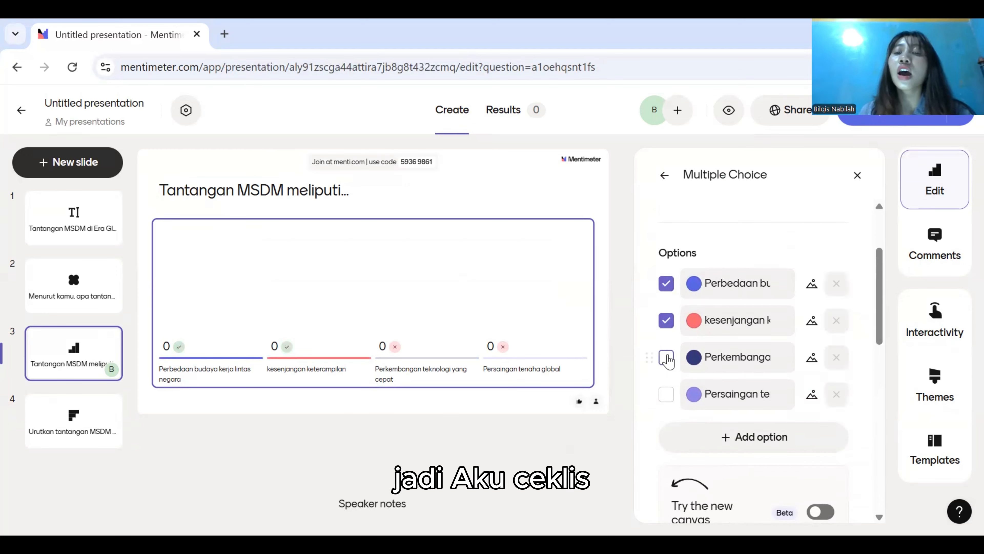
pyautogui.click(667, 358)
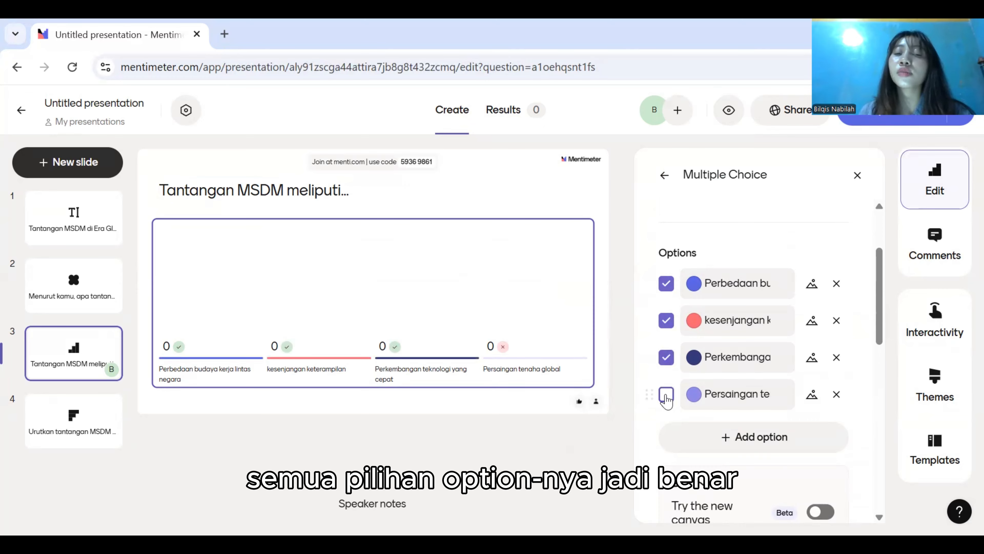
pyautogui.click(666, 395)
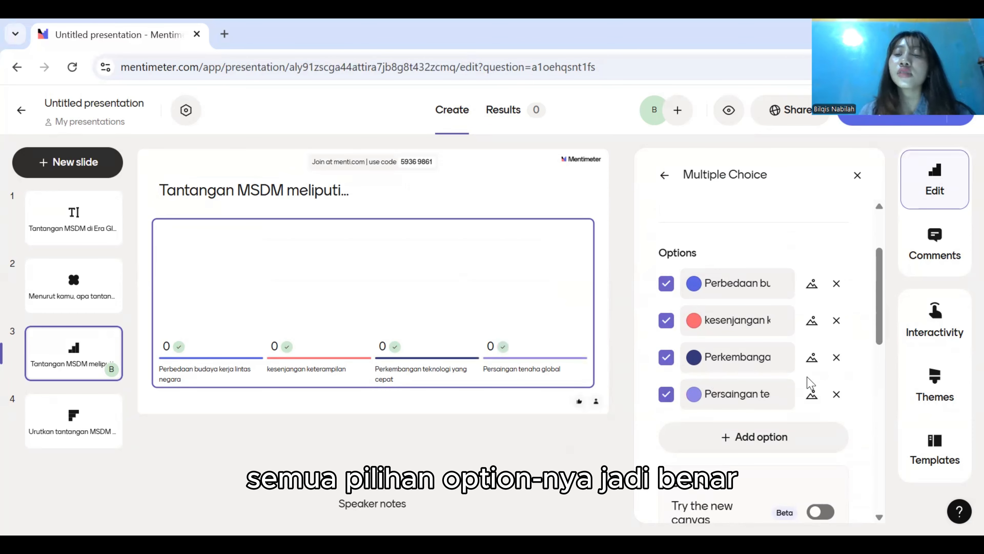
pyautogui.moveTo(880, 314); pyautogui.dragTo(870, 464)
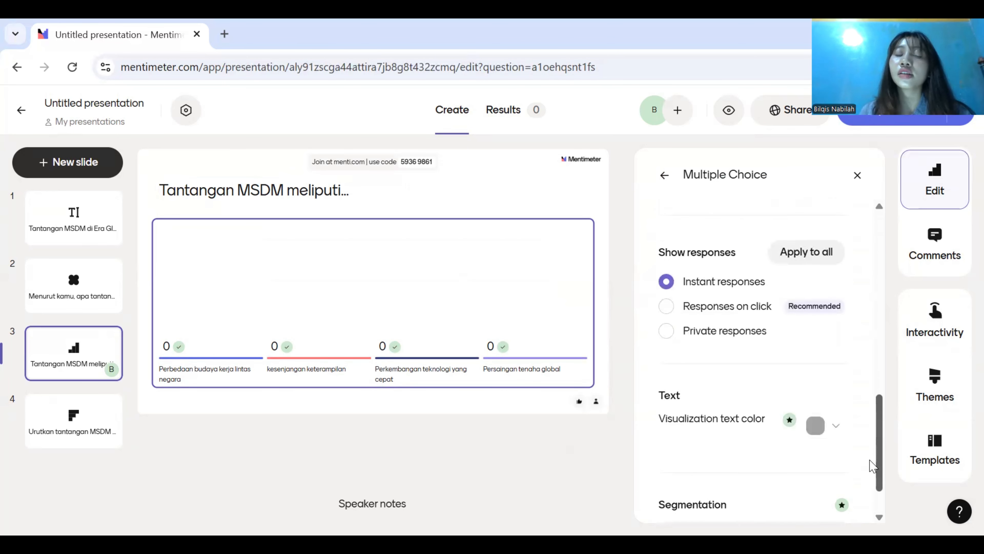
# Step: Show the joining QR code on the title slide "Tantangan MSDM di Era Globalisasi"
pyautogui.click(96, 434)
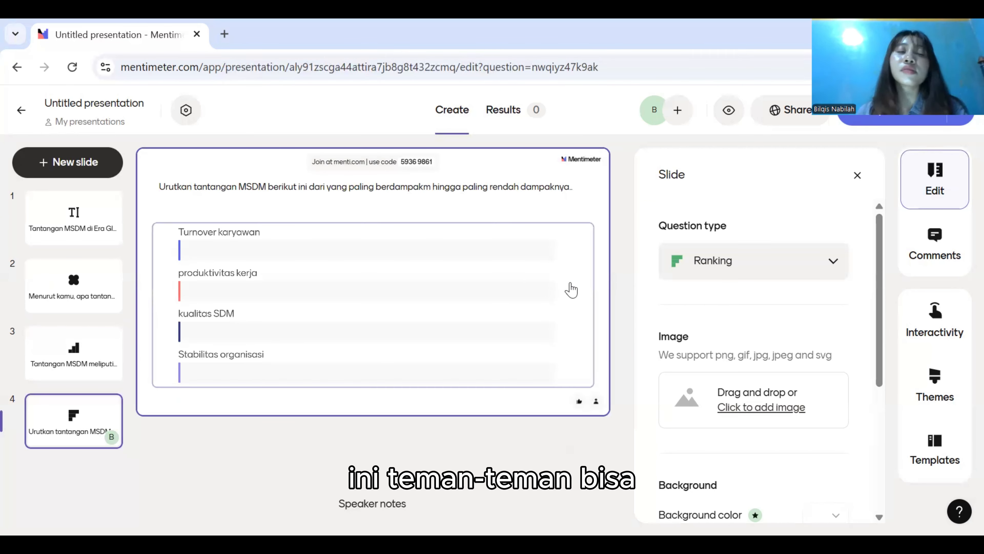
pyautogui.click(91, 233)
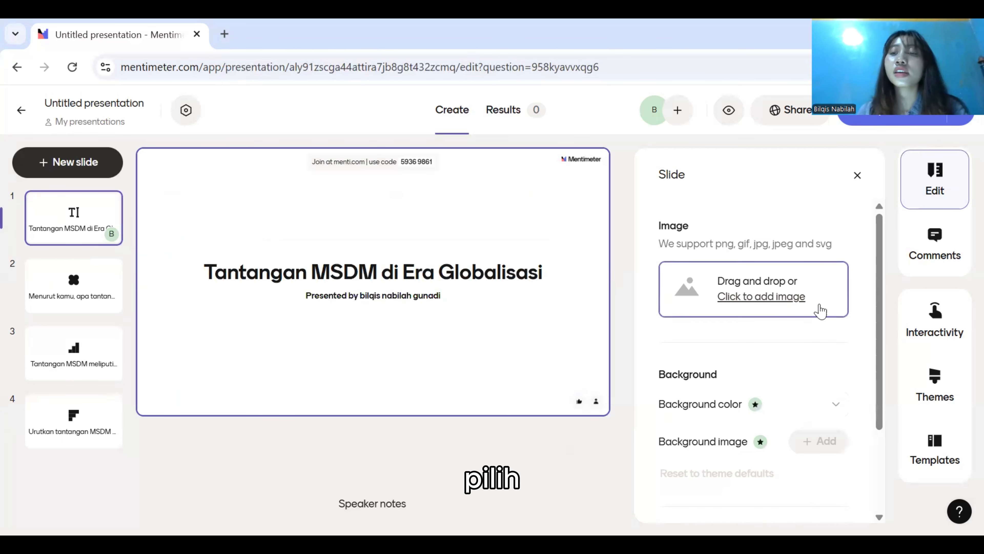
pyautogui.moveTo(881, 329); pyautogui.dragTo(881, 450)
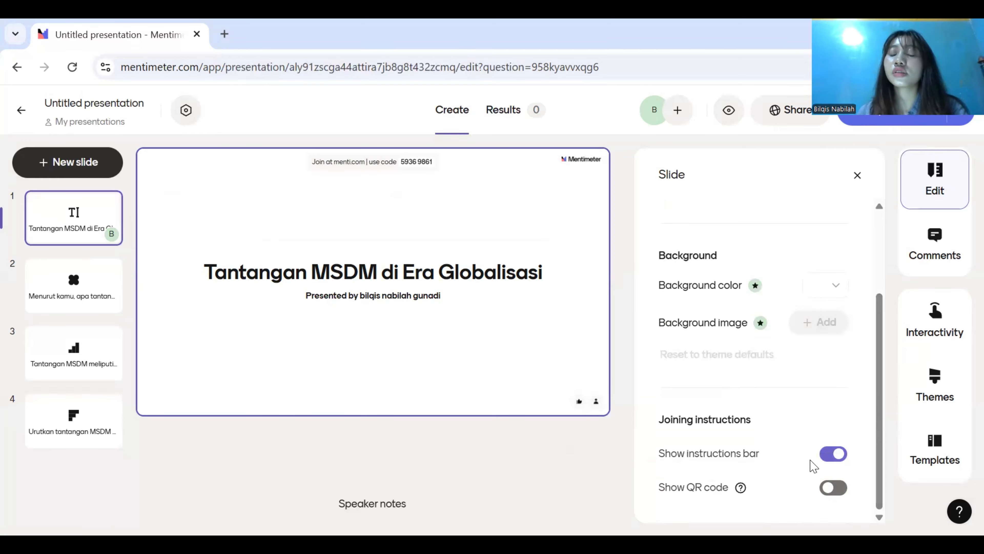
pyautogui.click(831, 493)
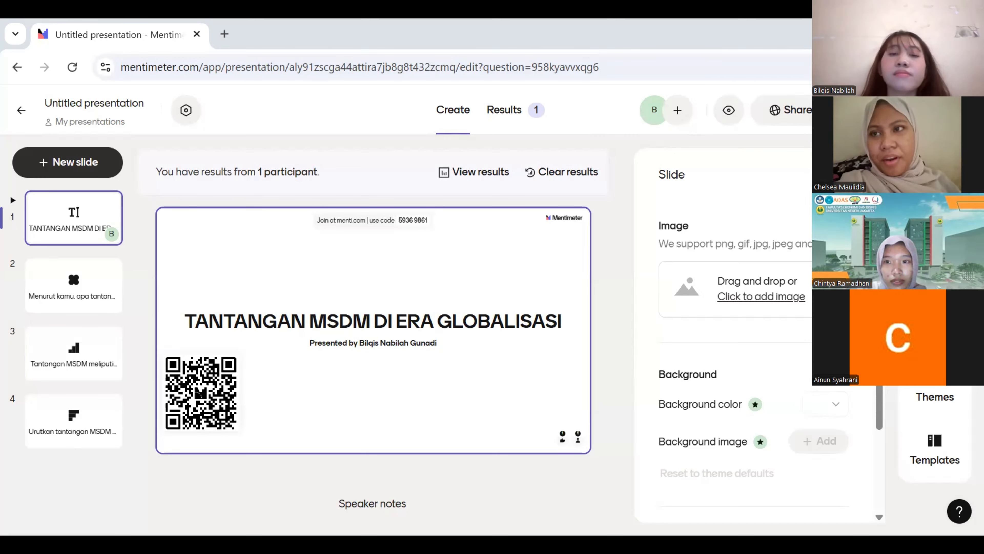
# Step: Present the slides in full screen, starting from the title slide and advancing through the word cloud question
pyautogui.press('F11')
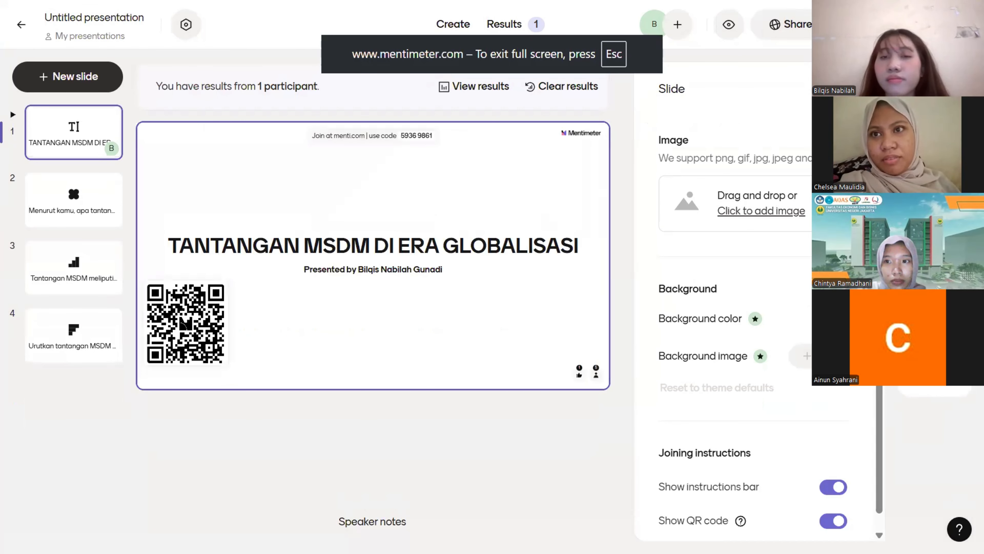
pyautogui.hotkey('alt', 'Return')
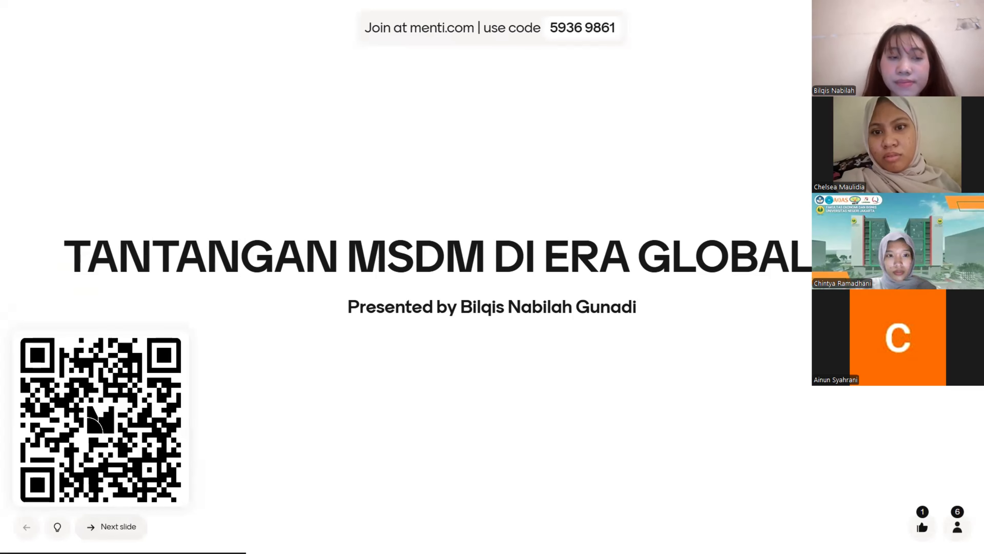
pyautogui.click(113, 526)
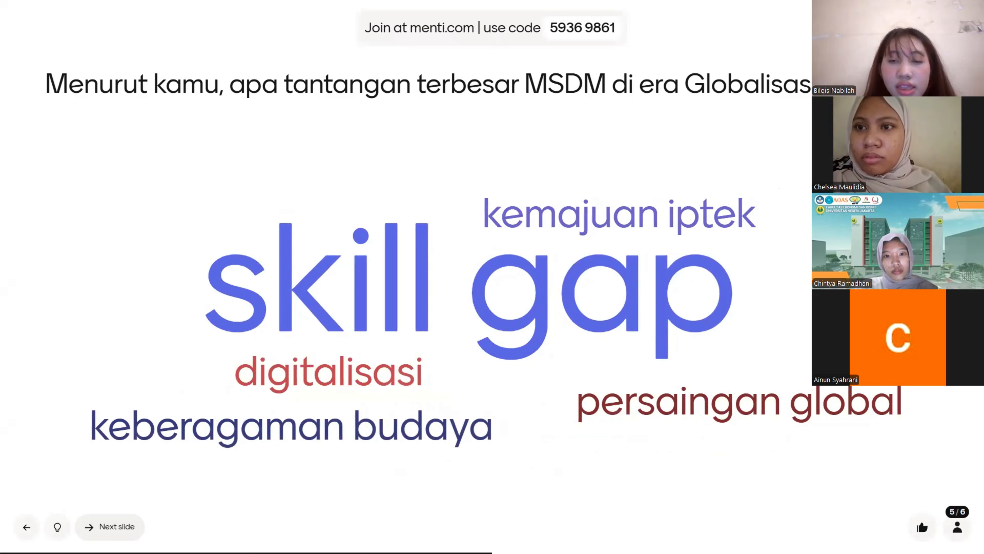
pyautogui.press('Right')
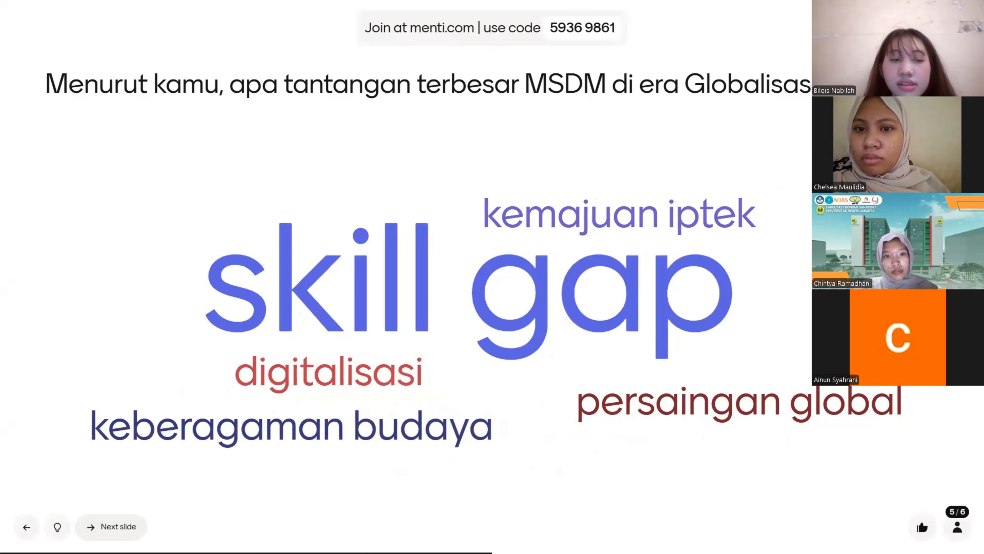